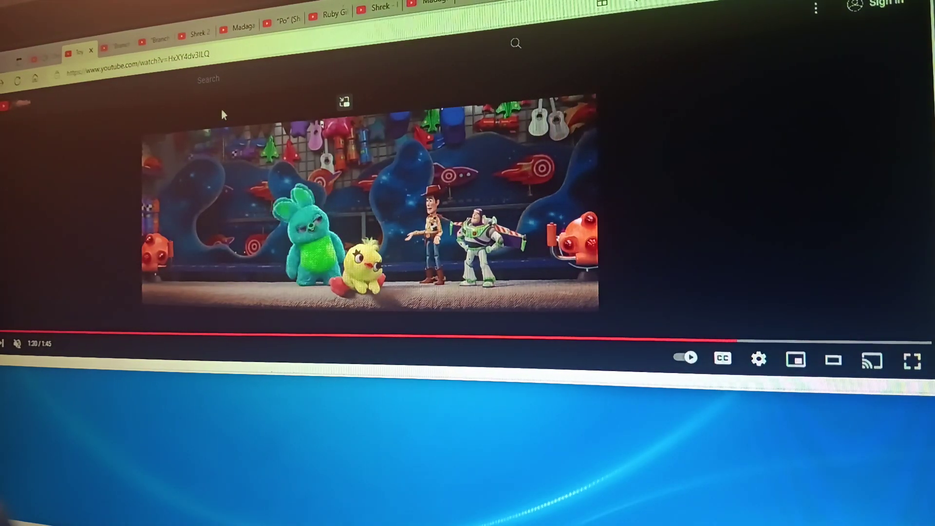
- Flip from Trolls to Shrek 2 and pause it, then return to Trolls and toggle playback
left_click(117, 46)
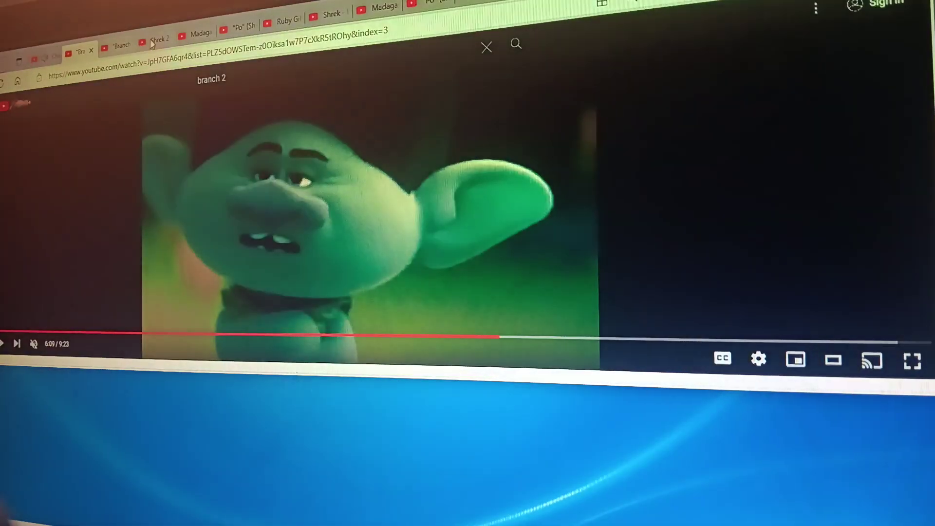
left_click(156, 42)
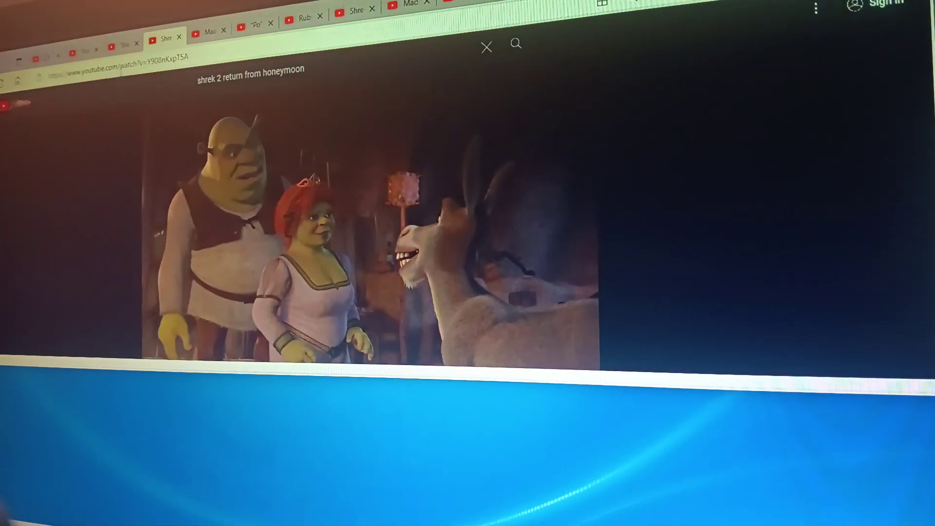
key("space")
left_click(122, 46)
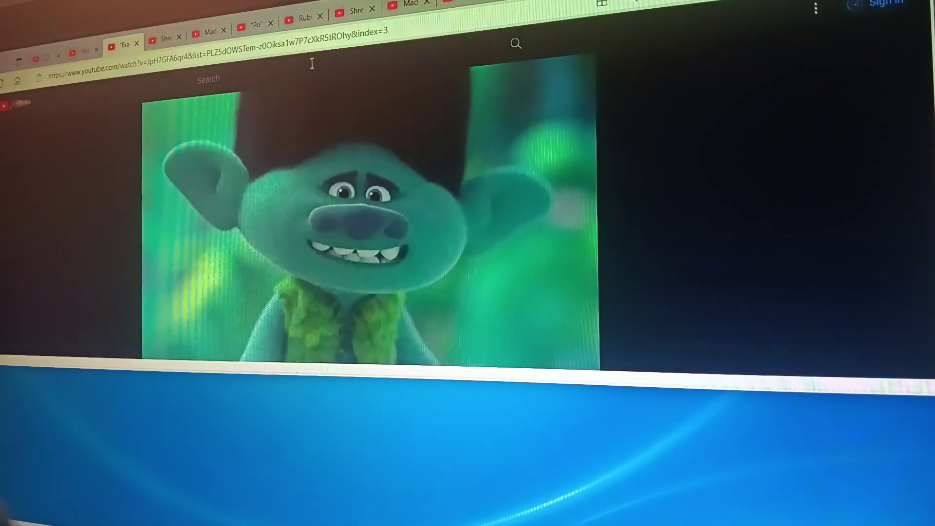
key("space")
- Play and pause the Shrek clip, then rewind the Trolls clip five seconds
left_click(355, 10)
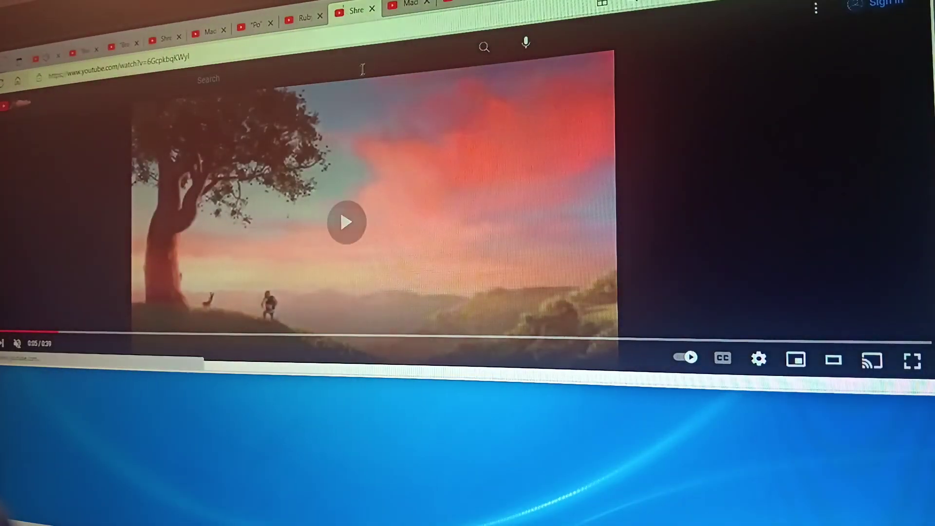
key("space")
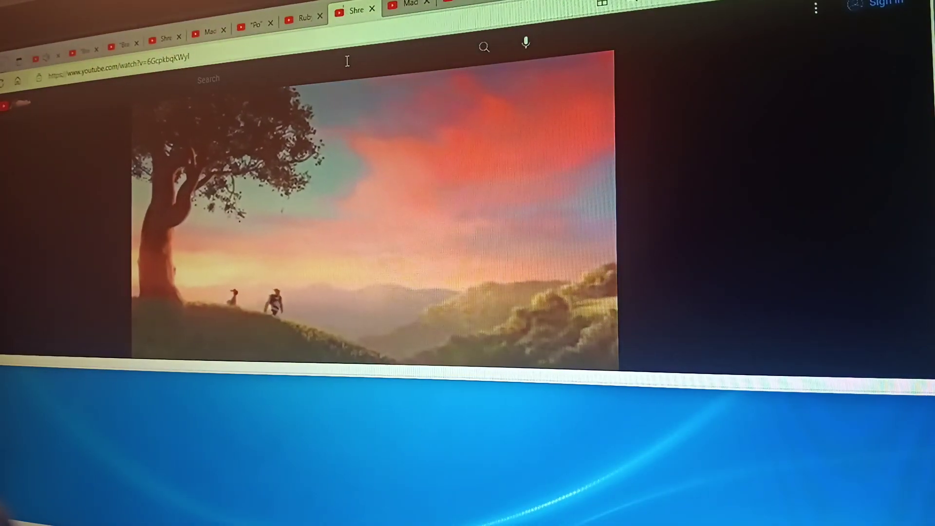
key("space")
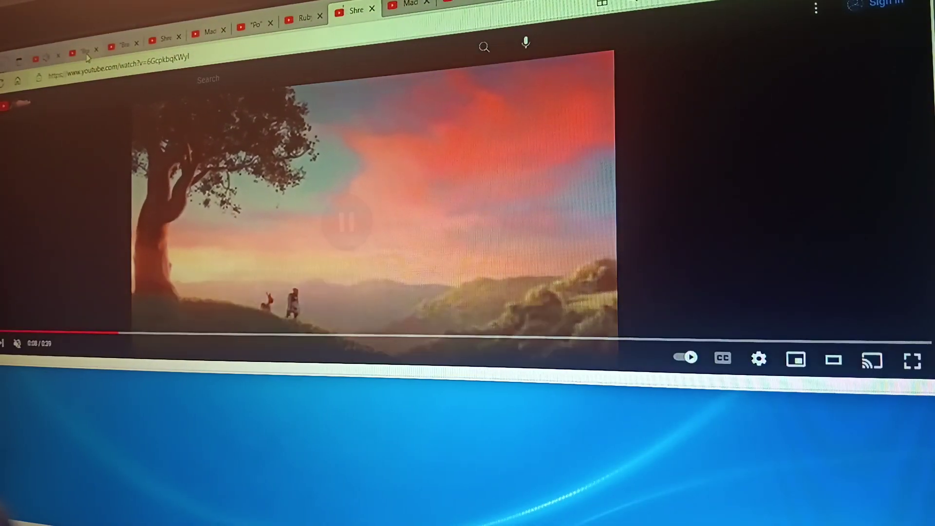
left_click(122, 45)
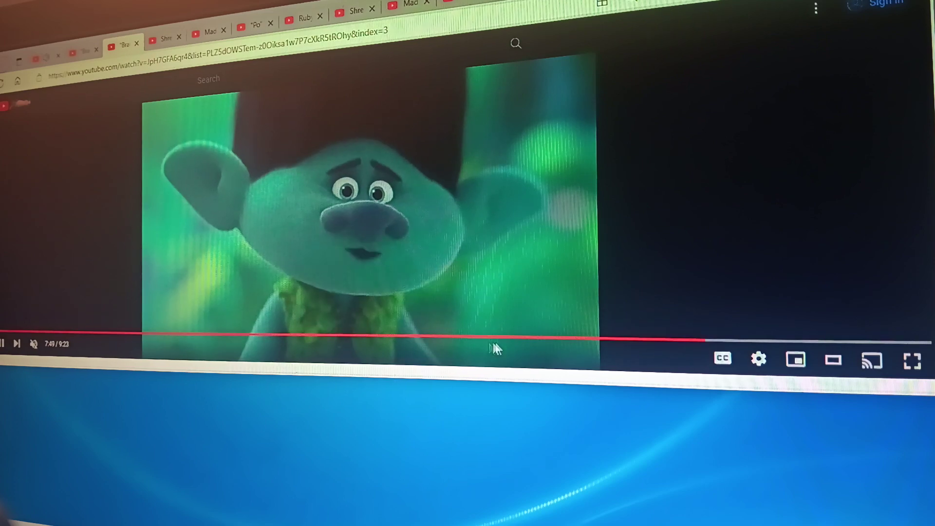
key("Left")
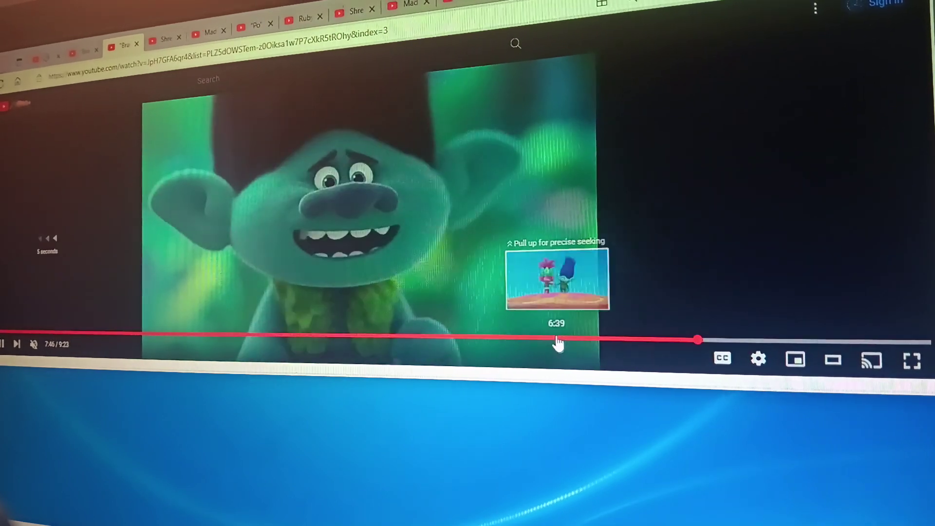
- Pause the Madagascar and Kung Fu Panda clips, then land on the Shrek clip
left_click(397, 5)
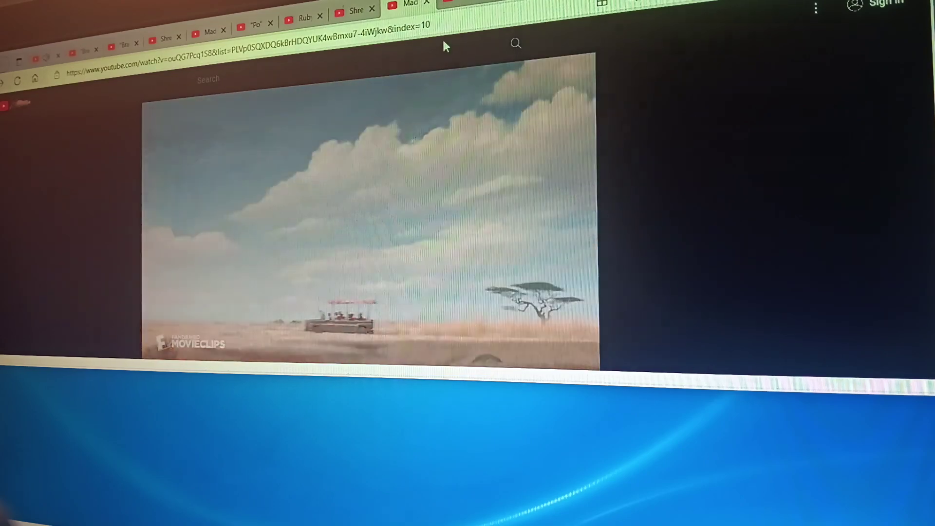
key("k")
key("shift+n")
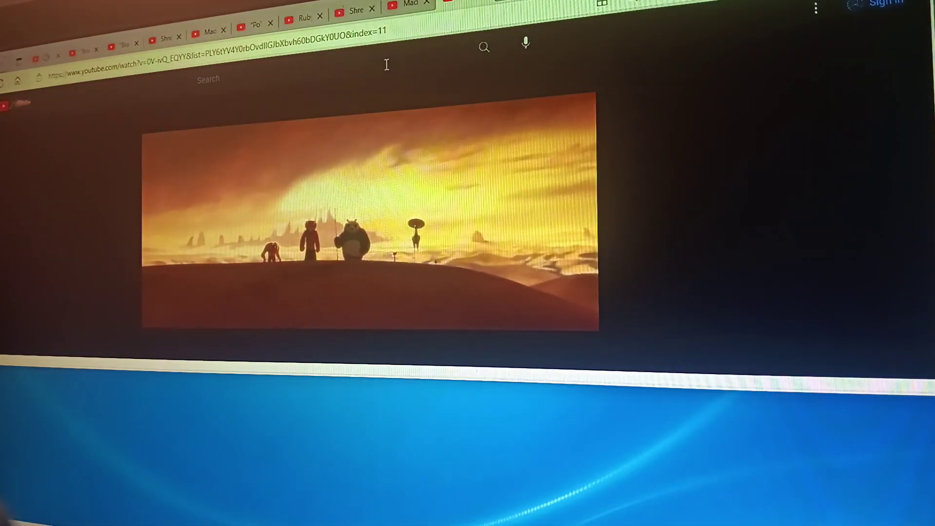
key("k")
left_click(355, 14)
- Pause Shrek, briefly play Madagascar, then start the Kung Fu Panda clip
key("k")
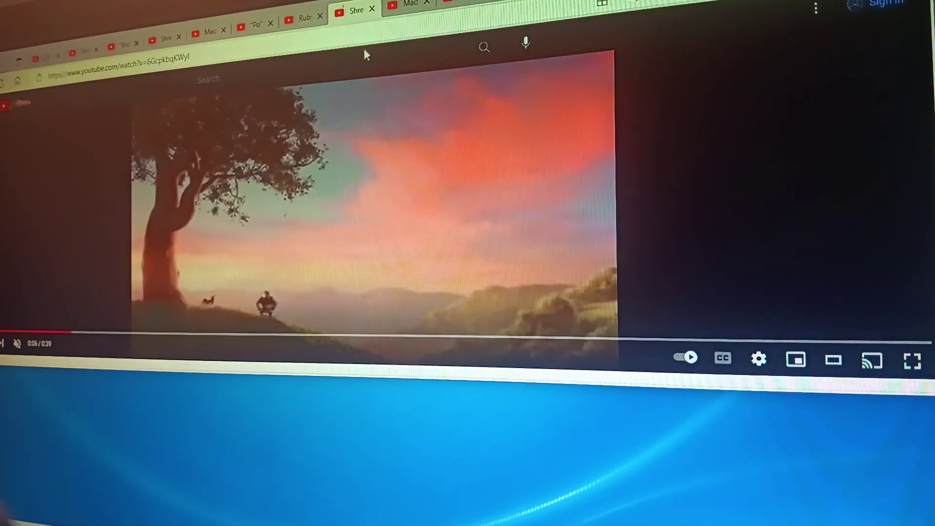
key("k")
left_click(400, 7)
key("k")
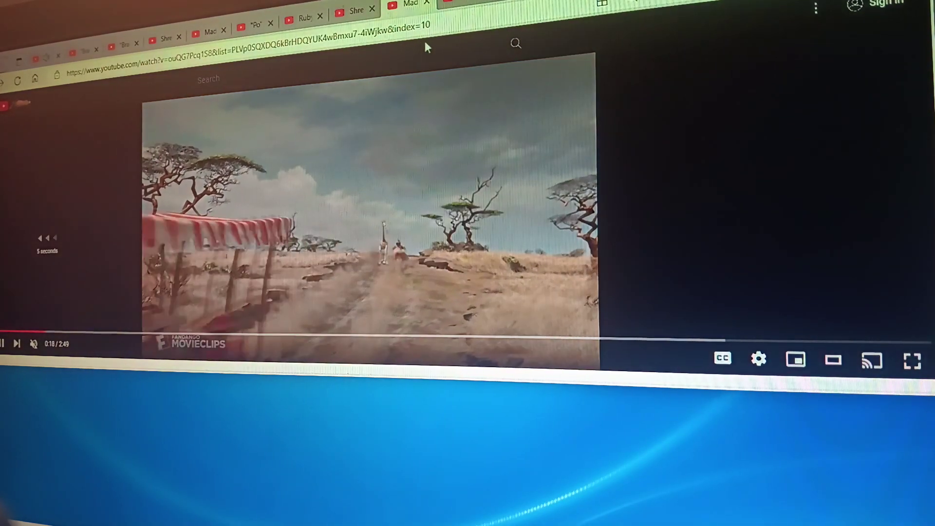
key("k")
left_click(452, 5)
key("k")
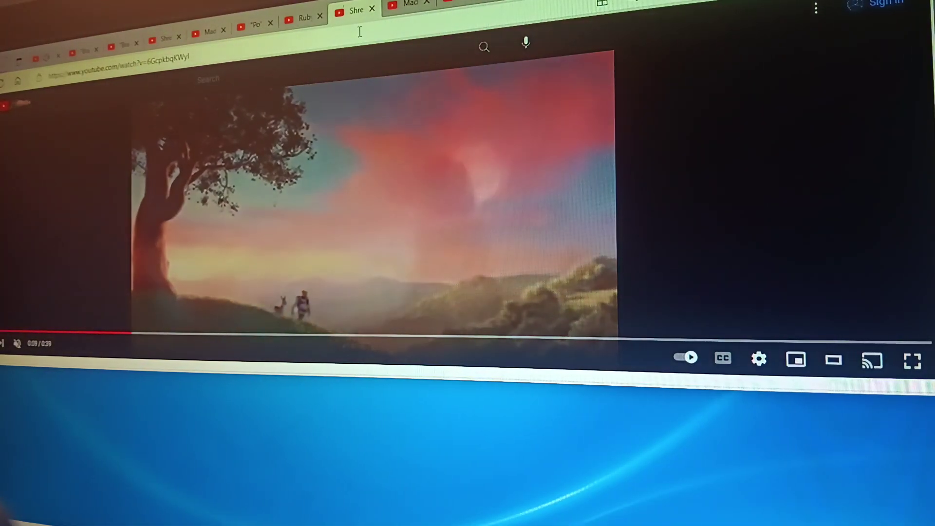
- Pause Shrek, visit Madagascar, and rewind the Kung Fu Panda clip five seconds
key("k")
left_click(409, 4)
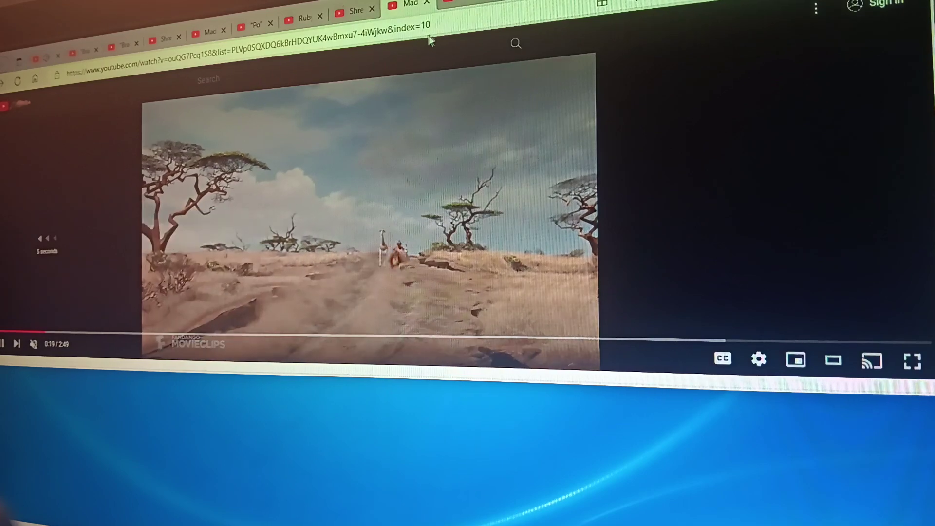
left_click(453, 4)
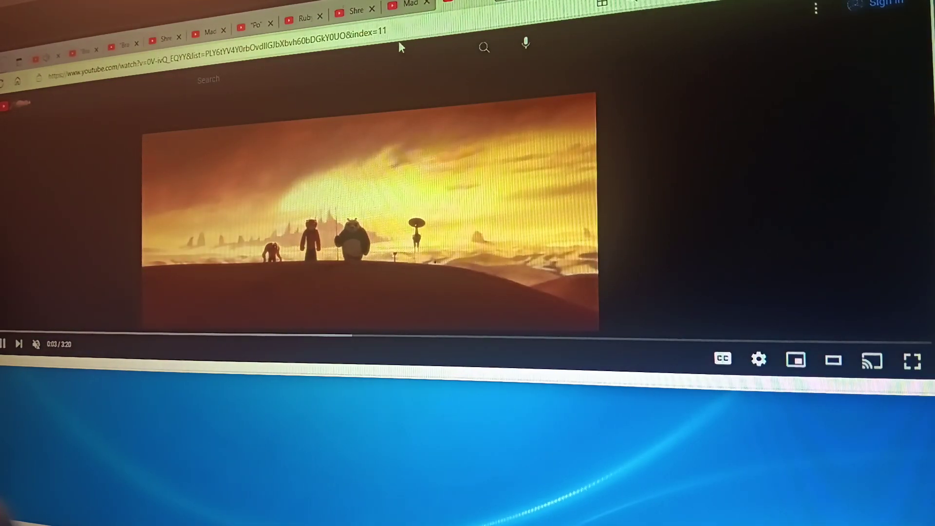
key("Left")
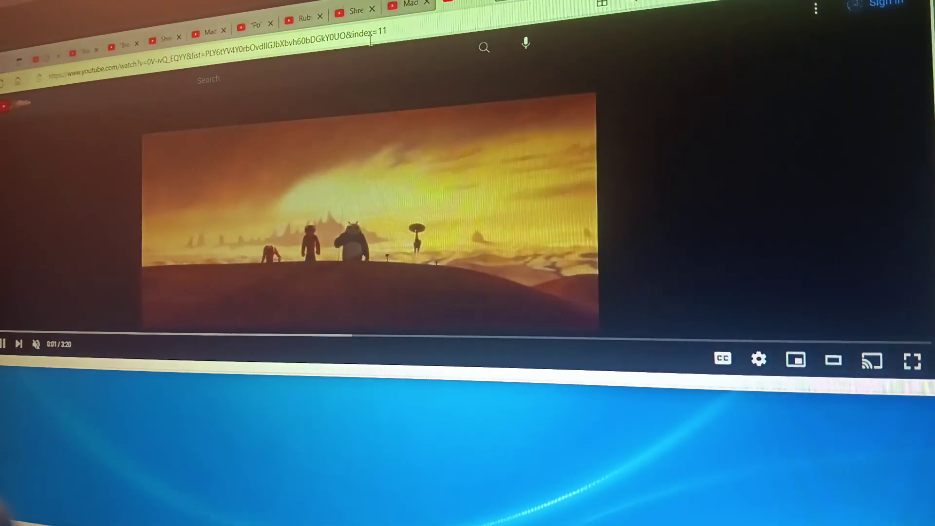
- Play the Shrek clip, skip ahead ten seconds, then restart it from the beginning
left_click(350, 14)
key("space")
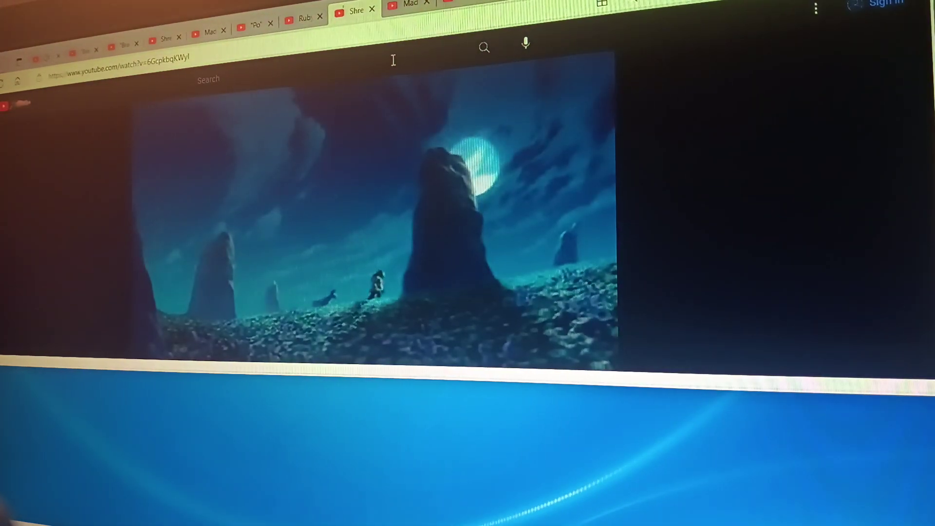
key("Right")
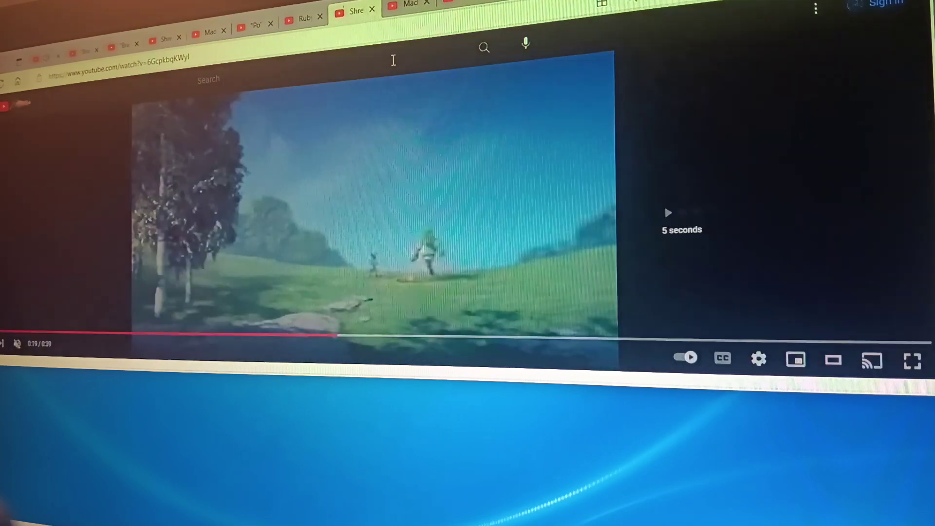
key("Right")
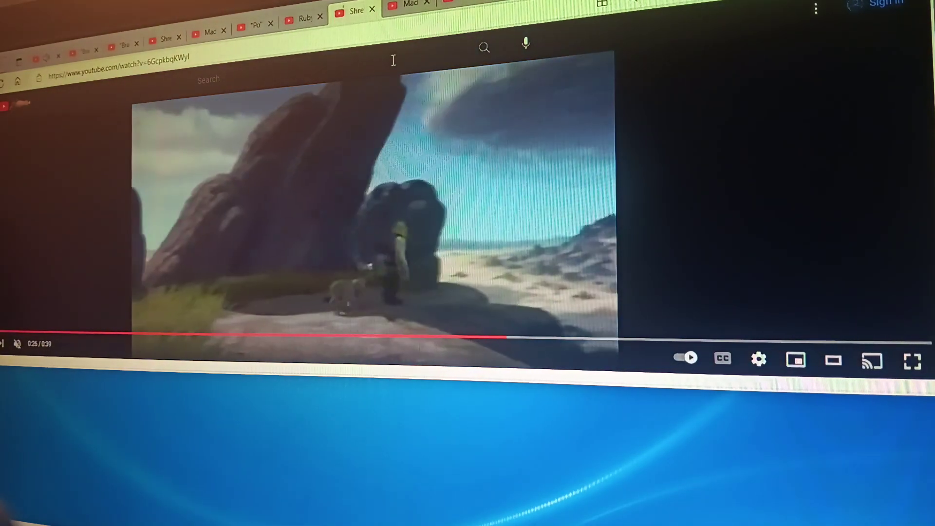
key("0")
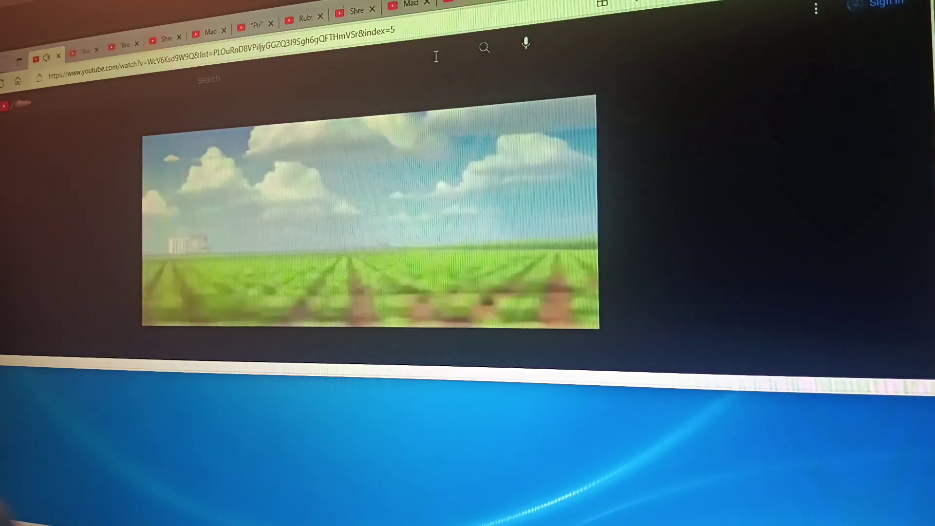
- Skip the Kung Fu Panda clip ahead, then seek it to 0:15 twice
left_click(464, 14)
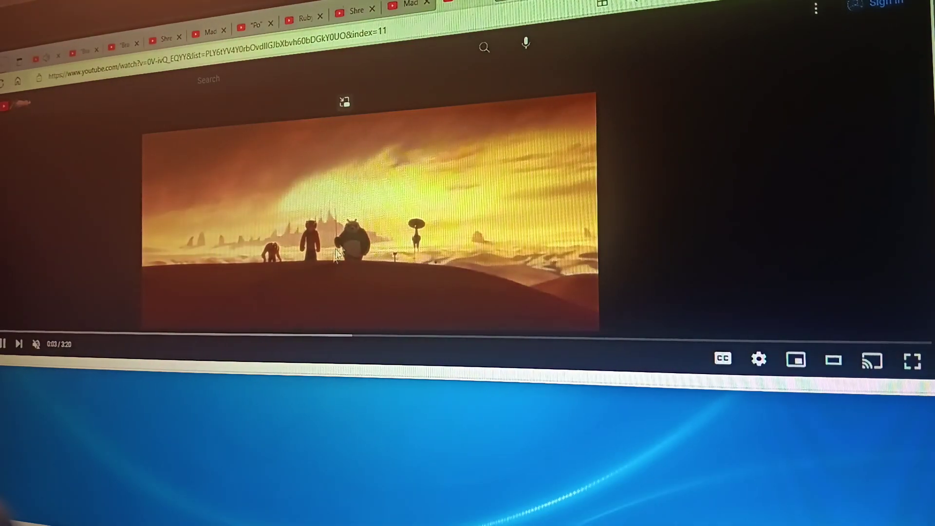
key("Right")
key("Right")
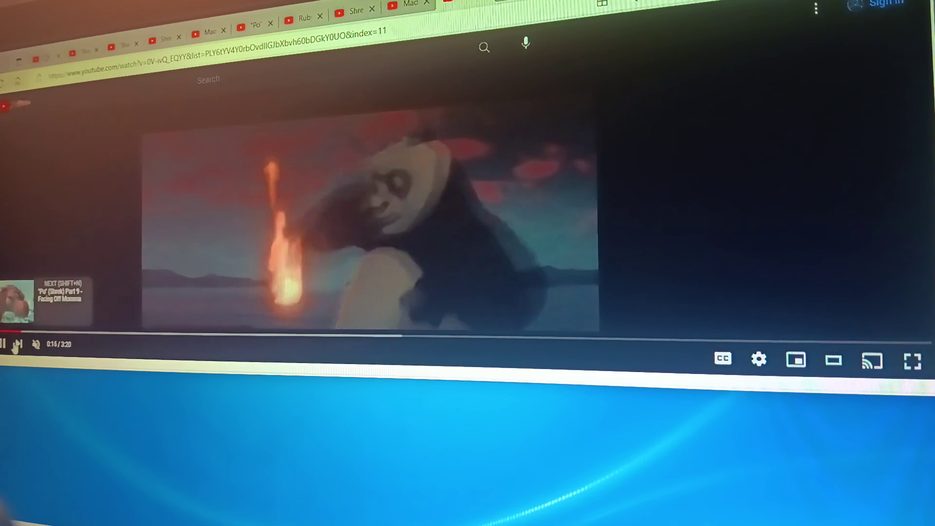
mouse_move(23, 336)
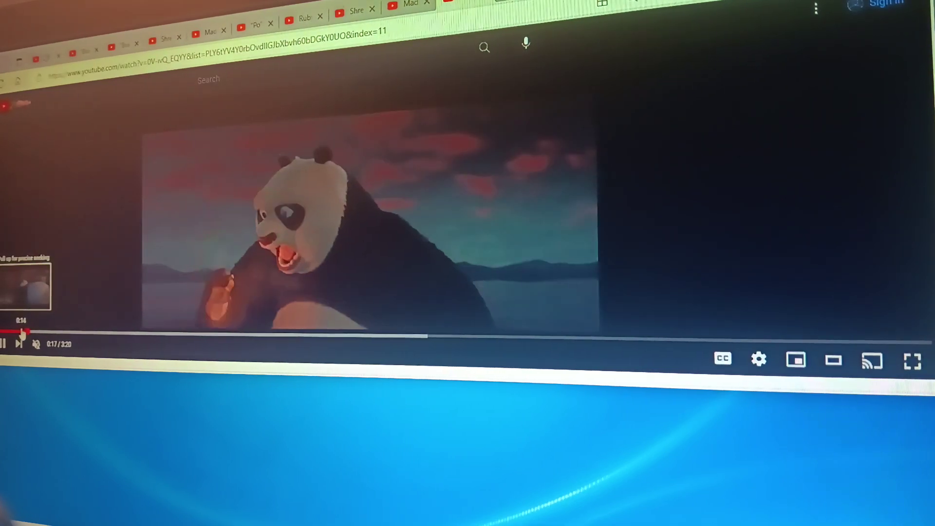
left_click(21, 335)
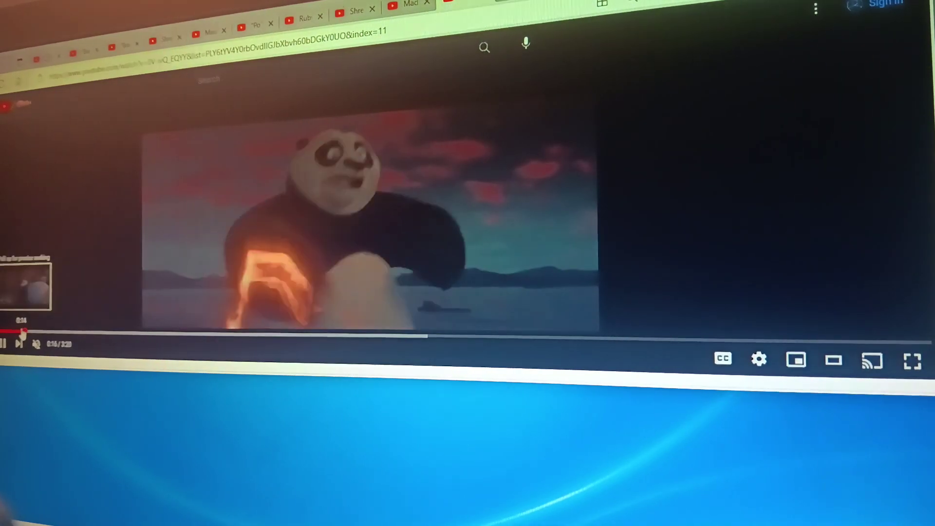
left_click(20, 334)
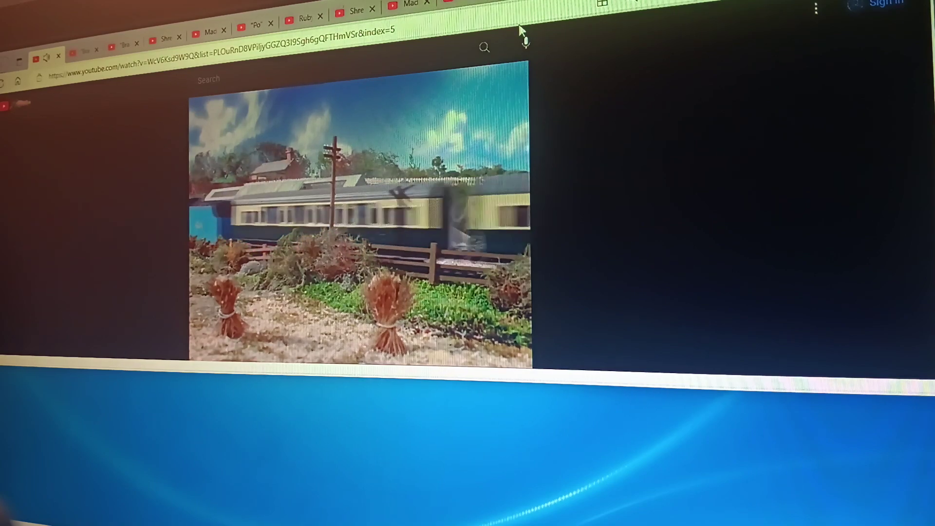
- Pass the Ruby and Shrek clips, rewind and pause the savanna chase, then rewind Trolls five seconds
left_click(307, 17)
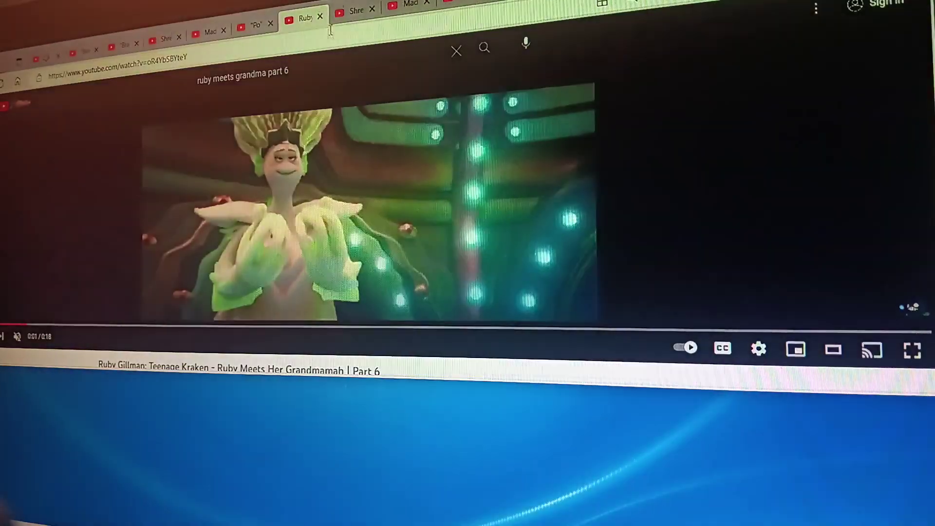
left_click(356, 10)
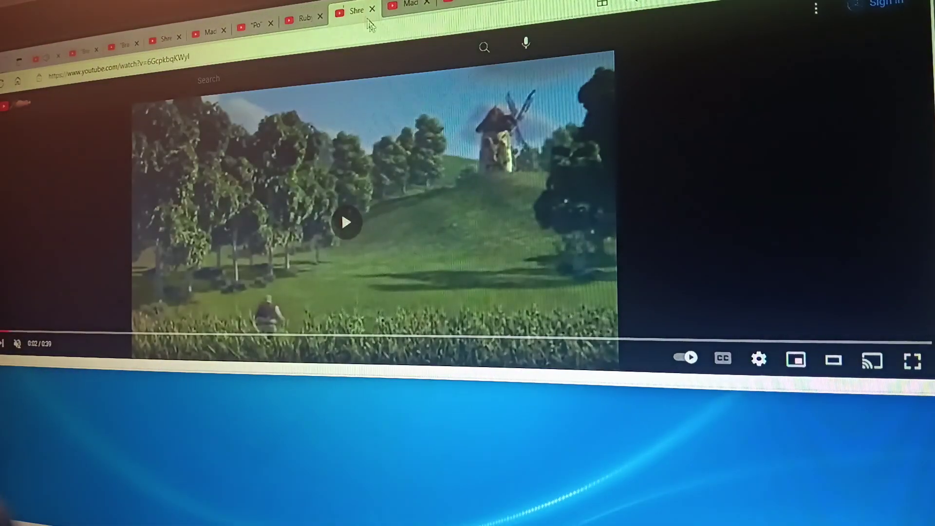
left_click(408, 6)
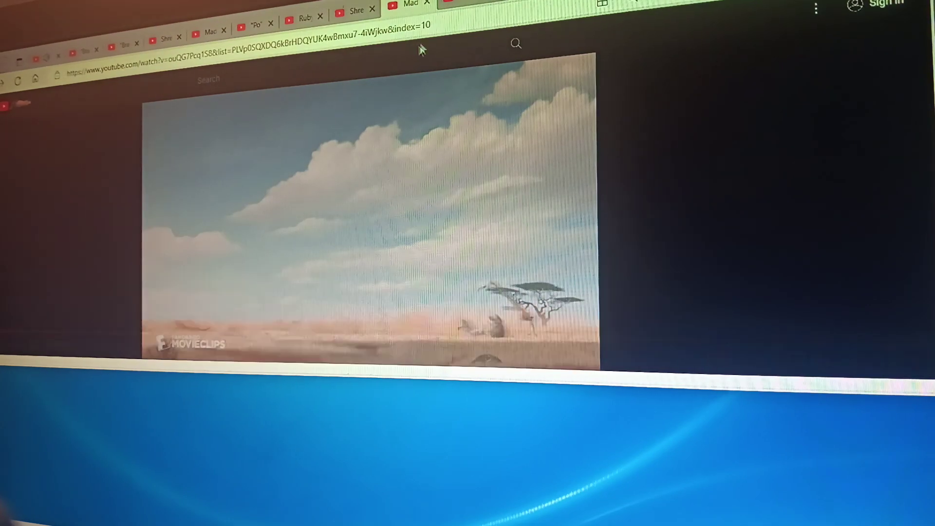
key("Left")
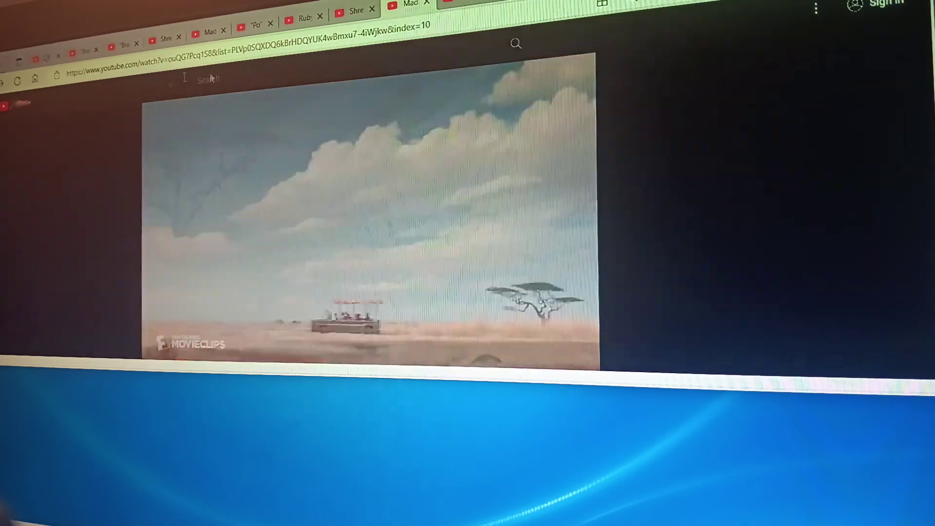
key("space")
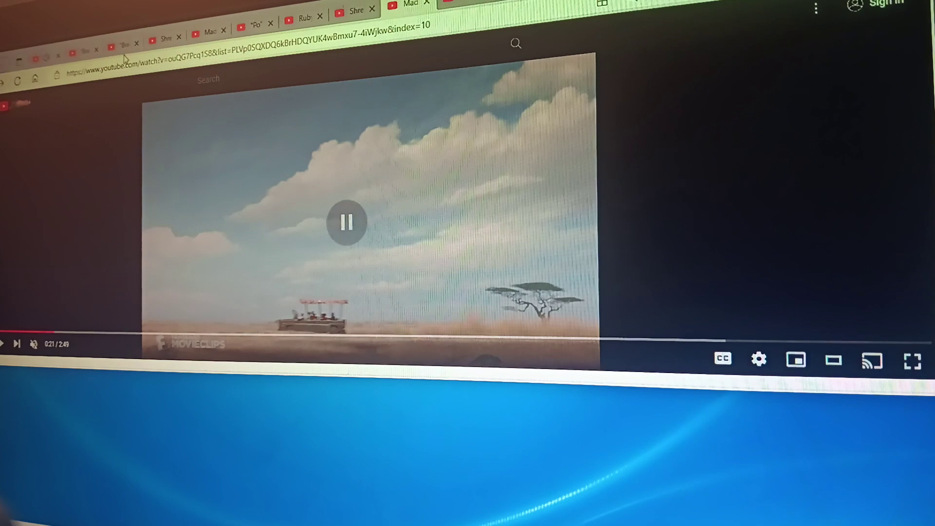
left_click(124, 47)
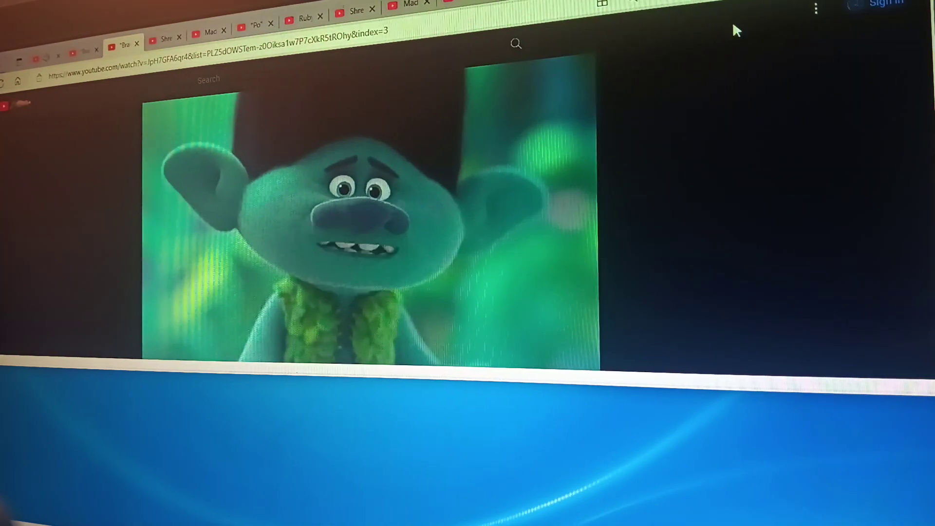
key("Left")
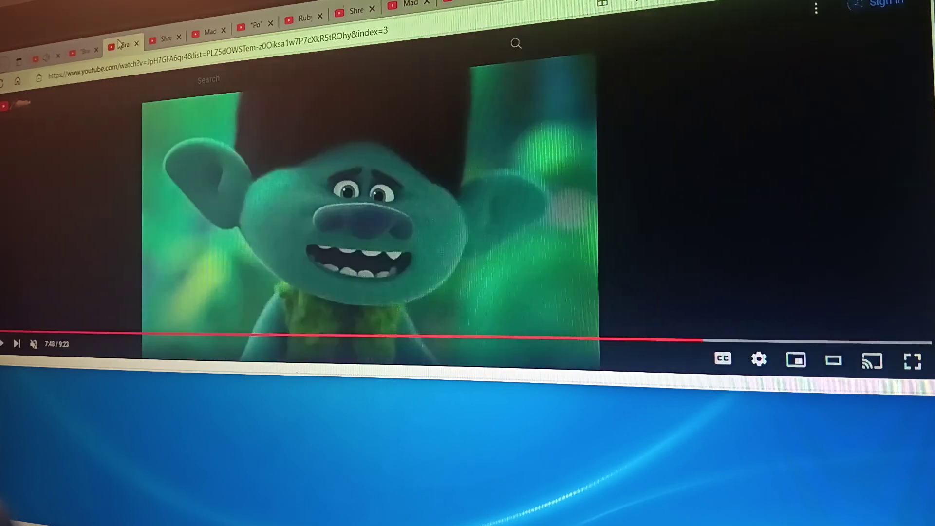
- Switch to the Trolls clip, then back to the green-puppet video
left_click(122, 46)
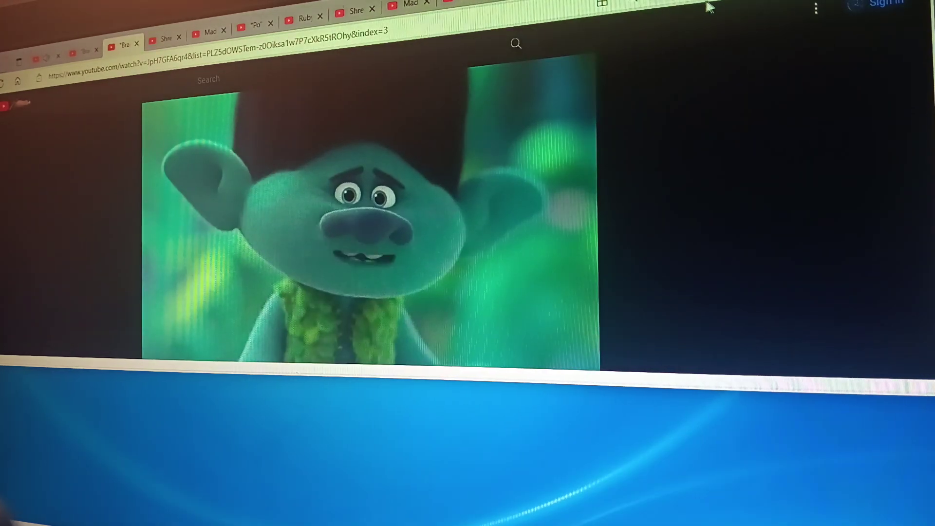
left_click(84, 48)
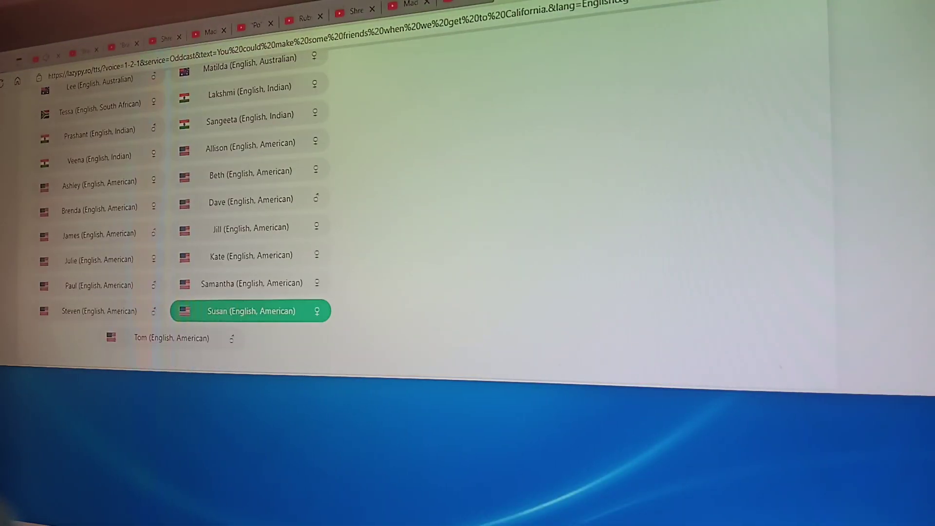
- Cycle through the prepared lazypy.ro voice lines up to Susan's, then return to YouTube
key("ctrl+Tab")
scroll(640, 150, "down", 5)
scroll(641, 150, "up", 2)
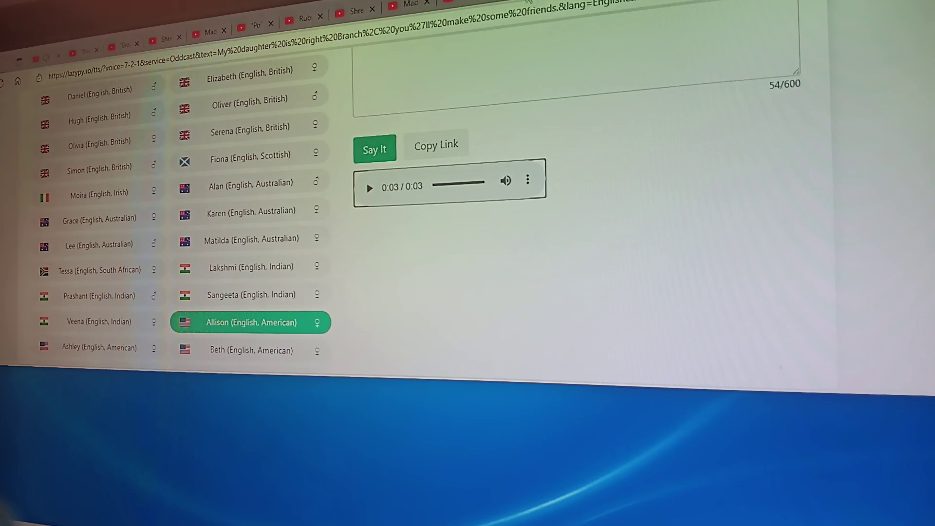
key("ctrl+Tab")
left_click(85, 53)
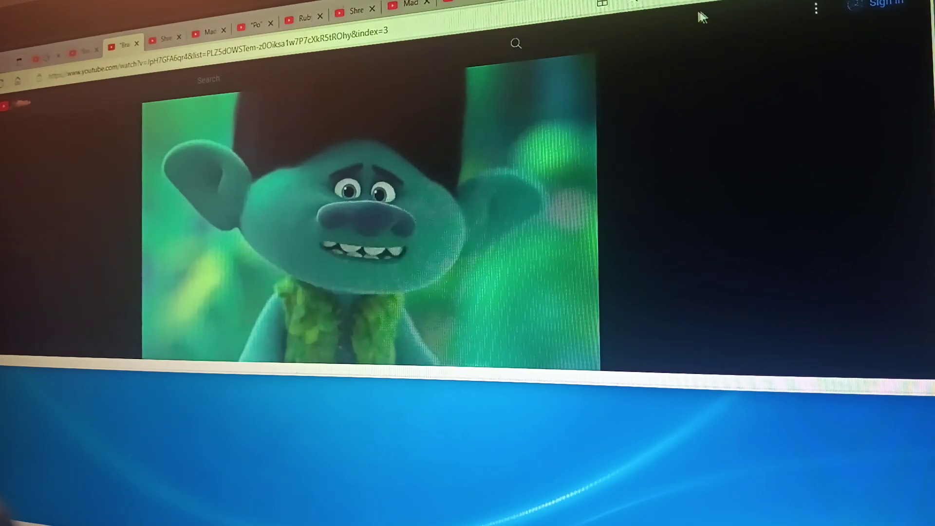
- Pause Trolls and alternate with the puppet video, rewinding each five seconds
key("space")
key("ctrl+shift+Tab")
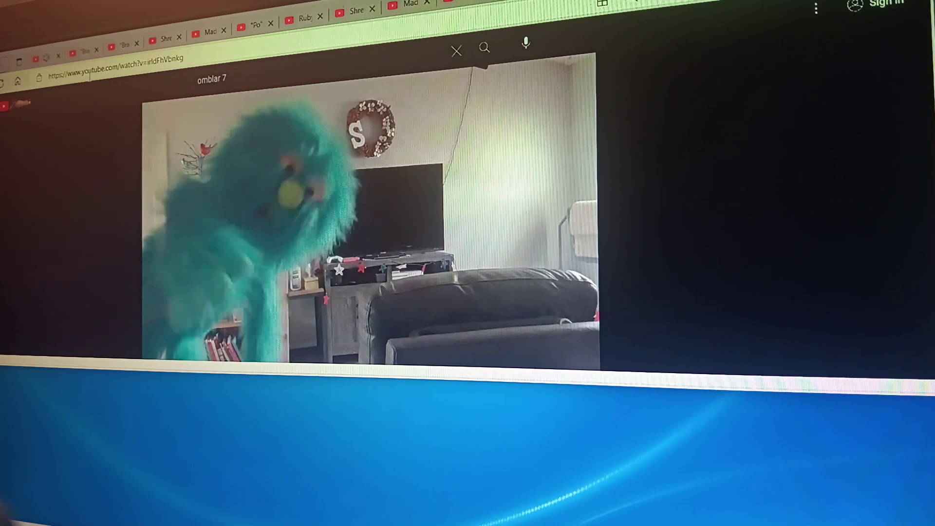
key("ctrl+Tab")
key("Left")
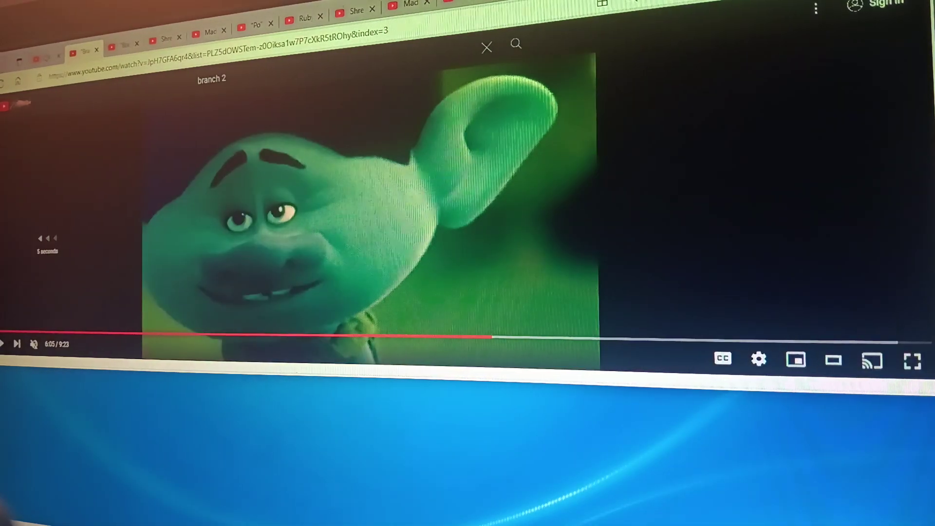
key("ctrl+shift+Tab")
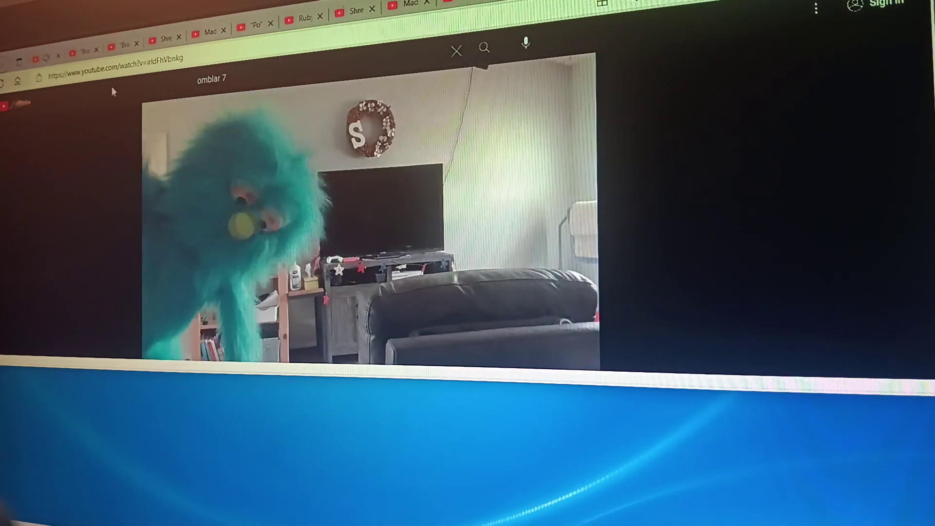
key("Left")
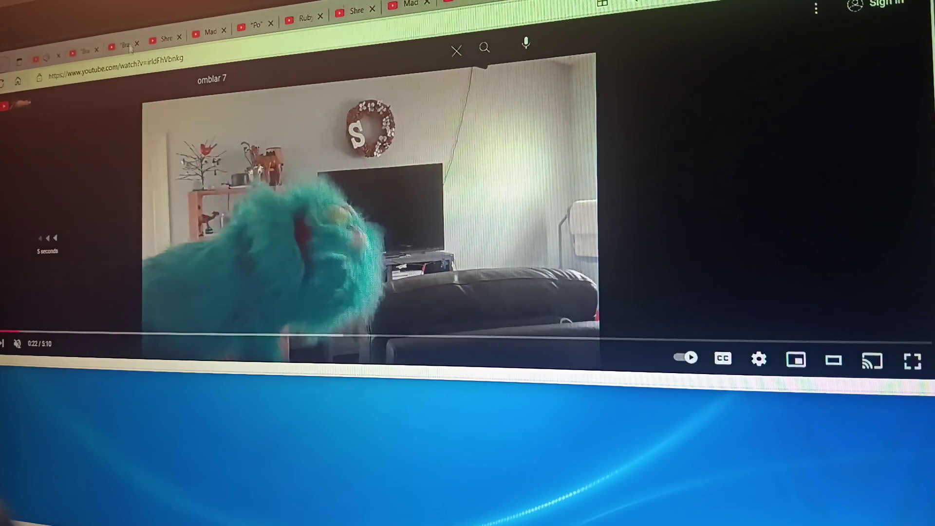
left_click(128, 46)
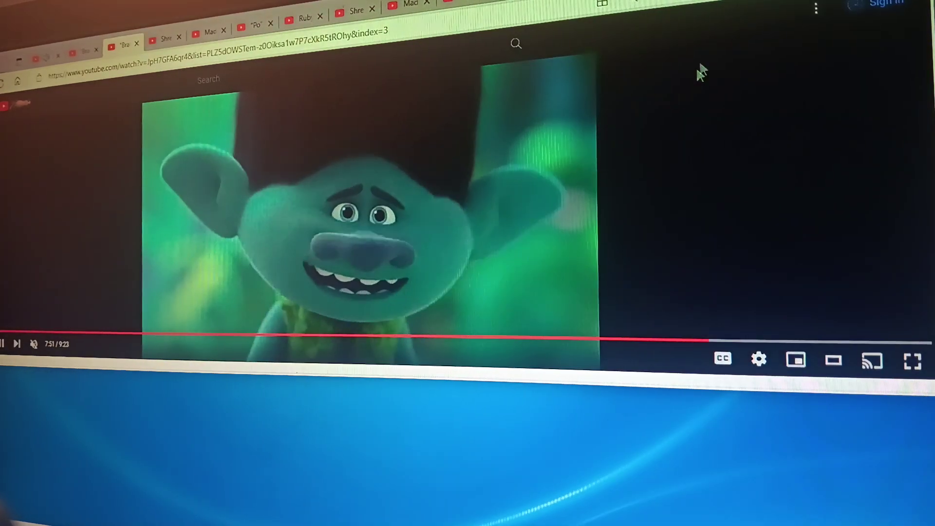
key("Left")
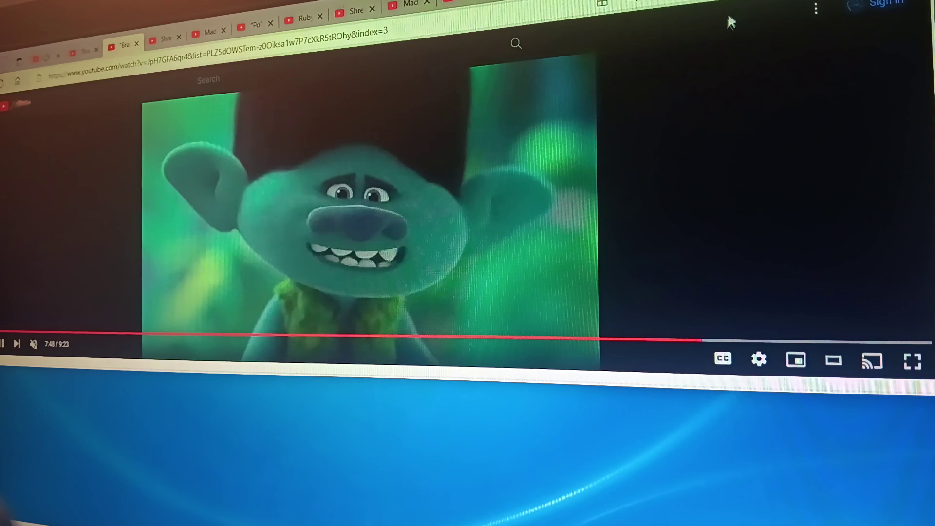
- Nudge the Simpsons clip and the next clip forward and back, then mute and unmute the sound
left_click(35, 61)
key("Right")
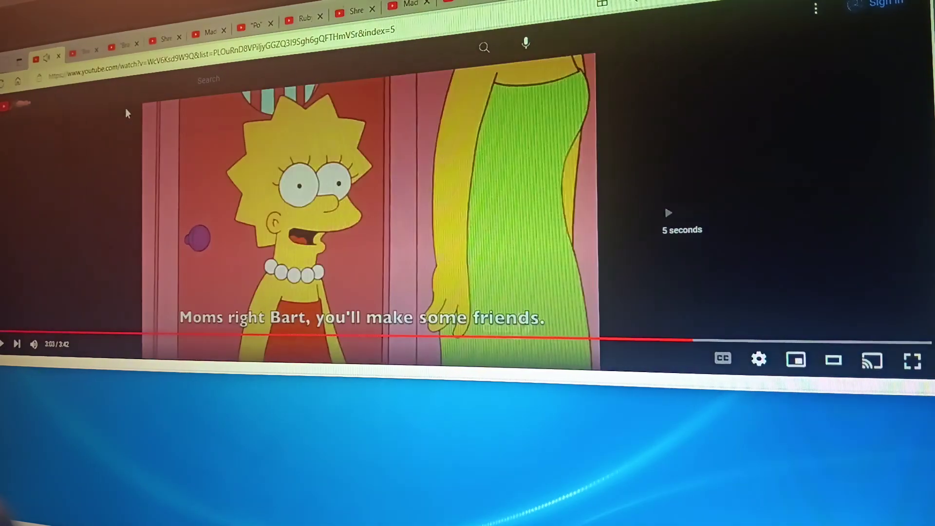
key("ctrl+Tab")
key("Right")
key("Left")
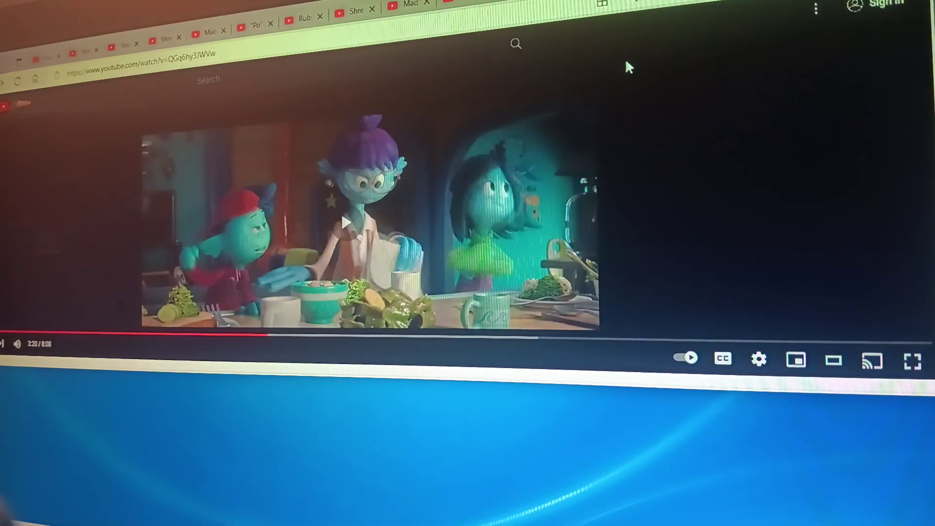
key("m")
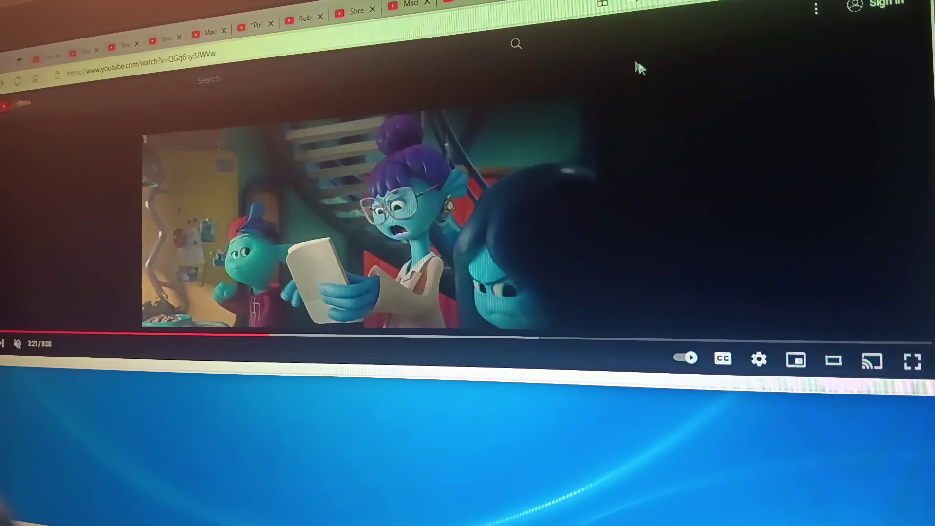
key("m")
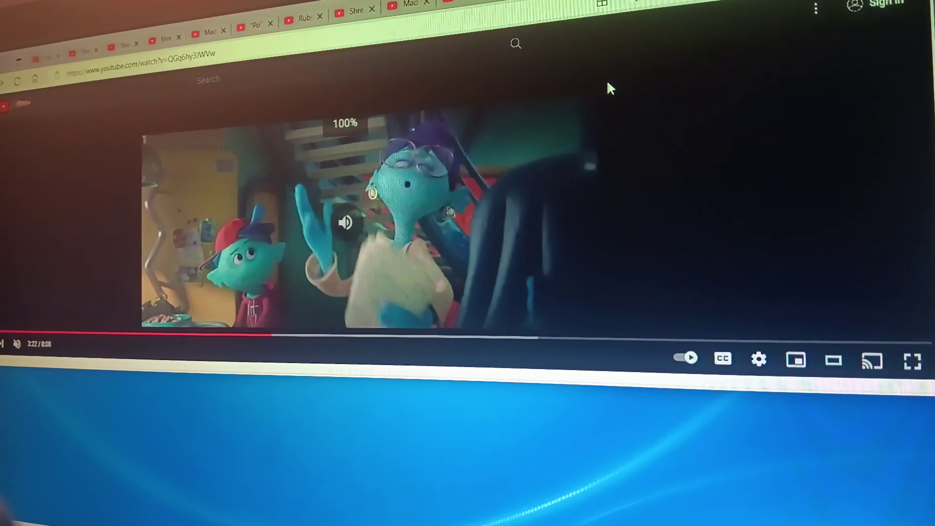
key("m")
key("m")
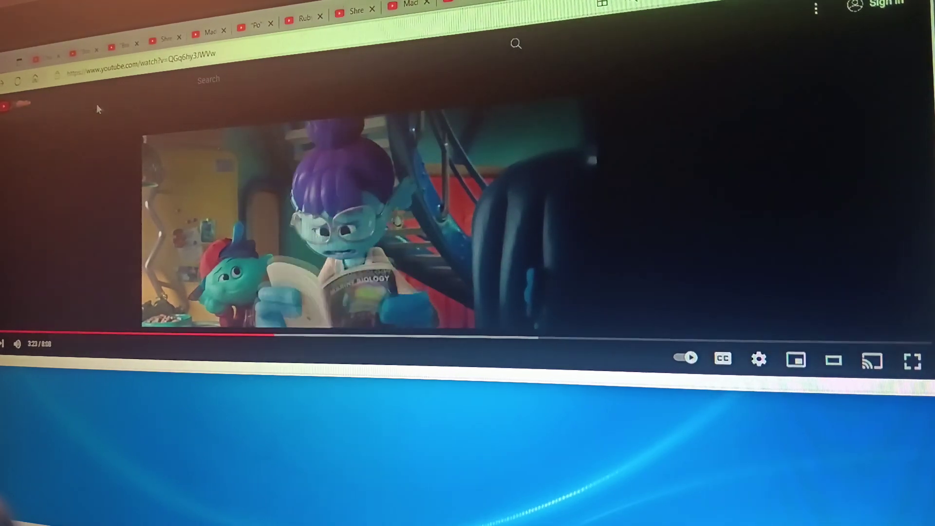
- Rewind and briefly play the Trolls clip, then start the blue-skinned family clip
left_click(471, 13)
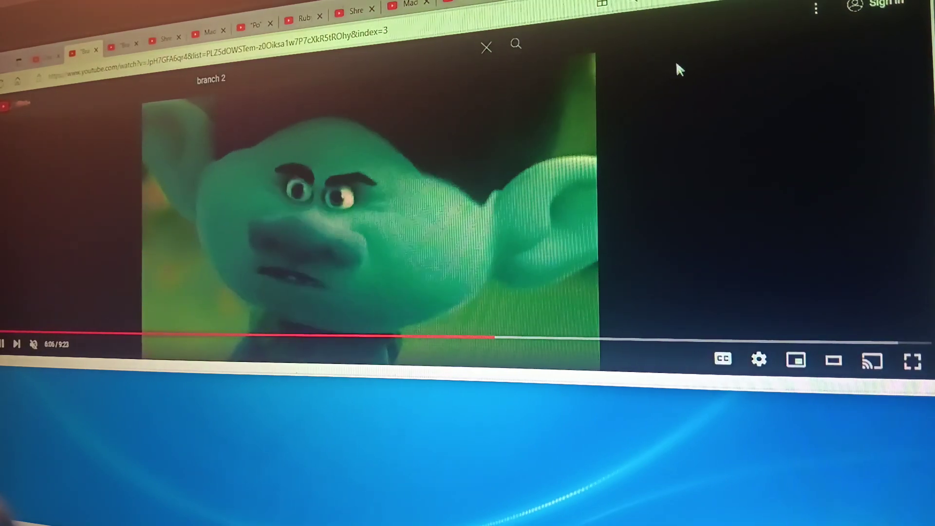
key("Left")
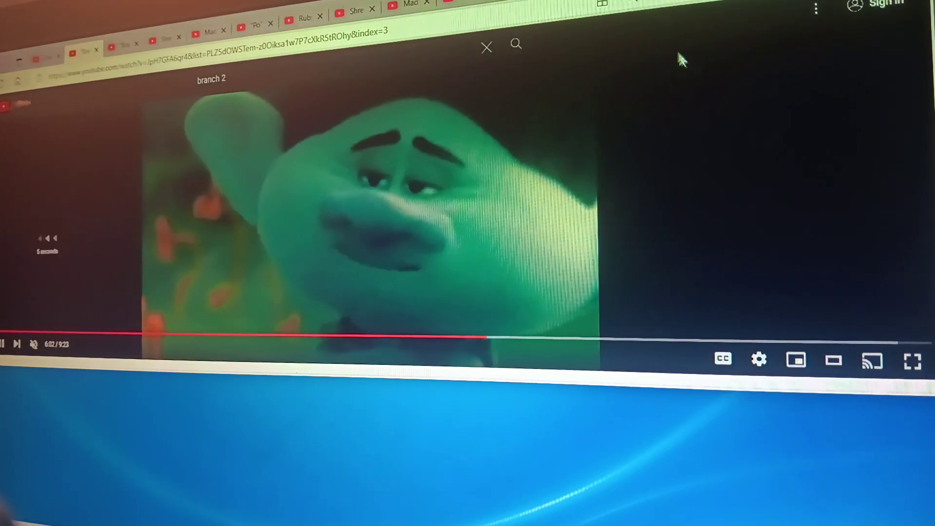
key("k")
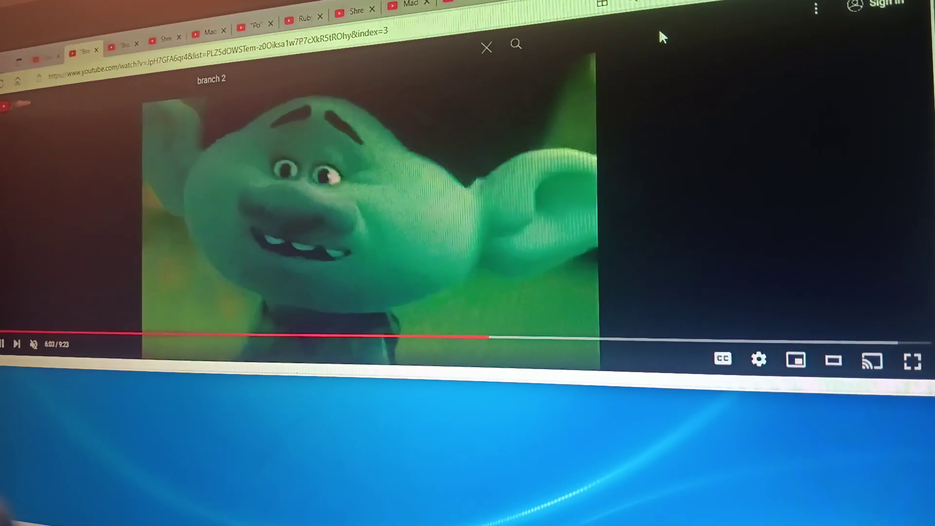
key("k")
left_click(649, 10)
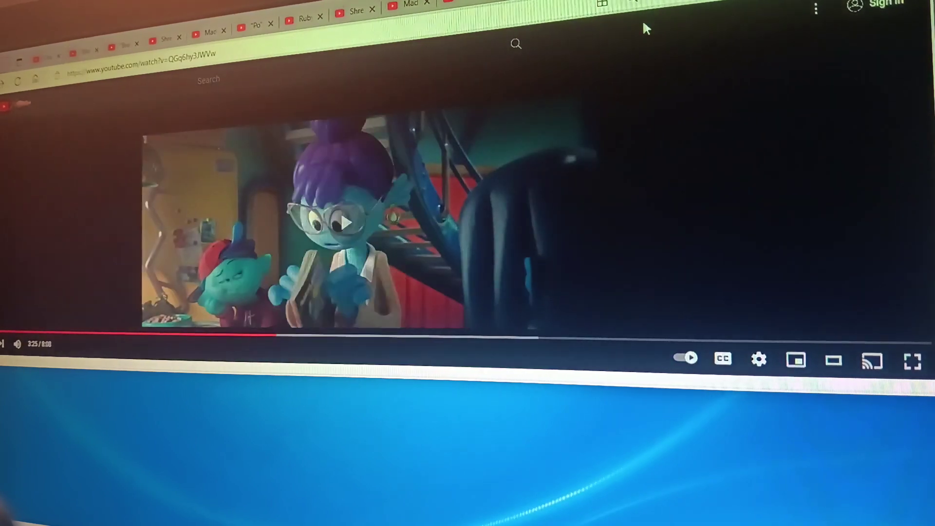
key("k")
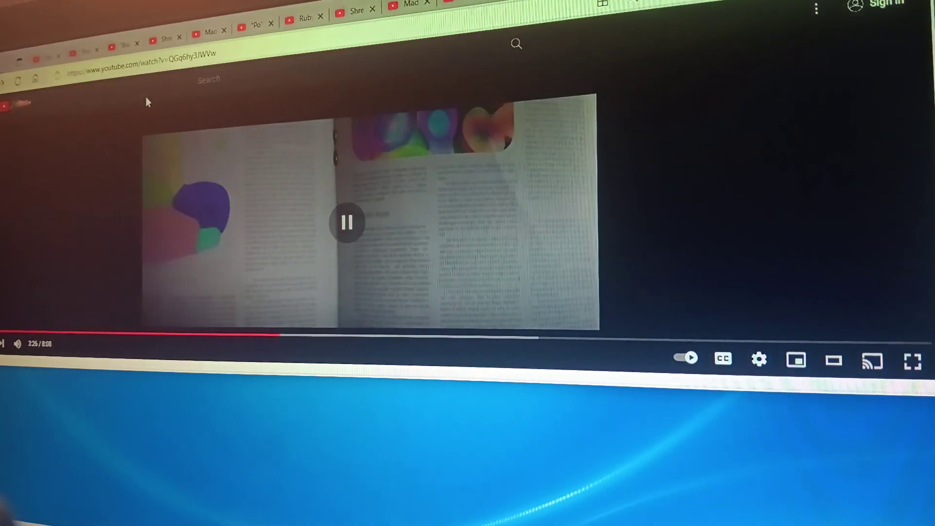
key("k")
key("k")
key("k")
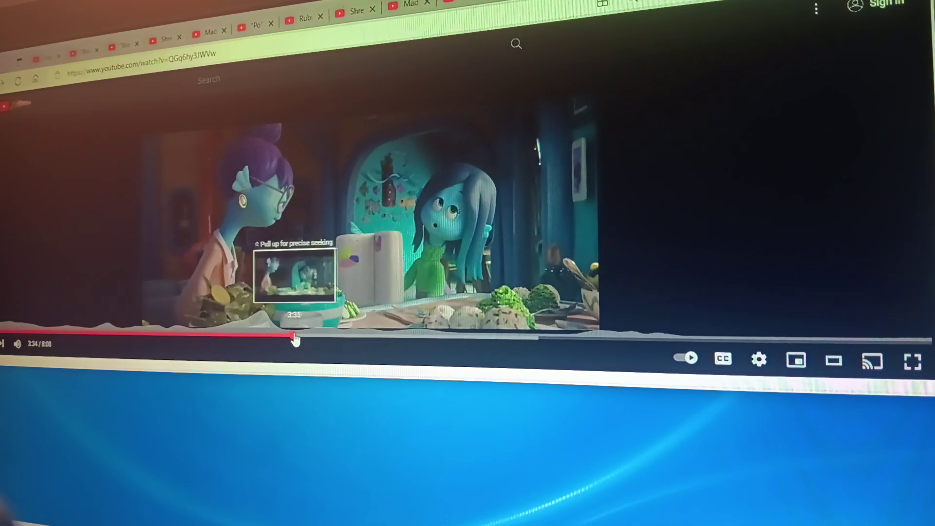
- Rewind and play the dinner-table clip, lowering then raising its volume to full
key("Left")
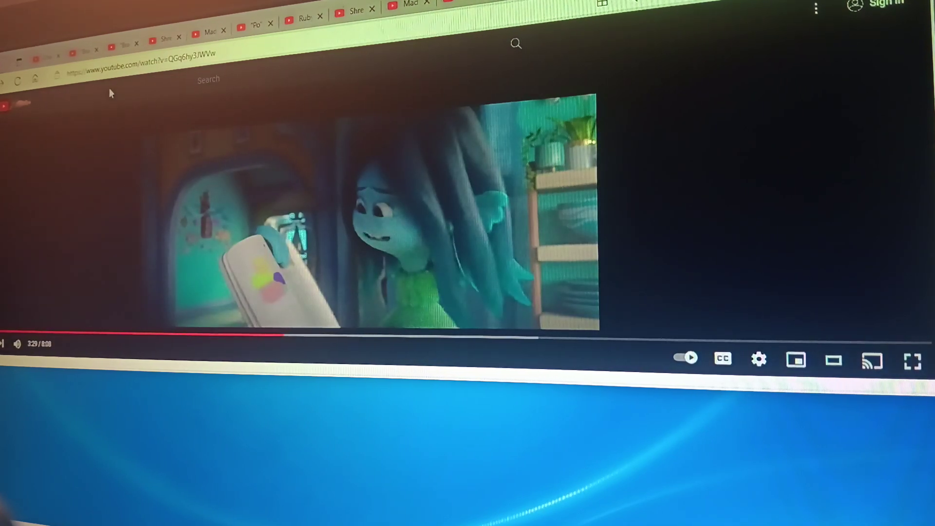
key("k")
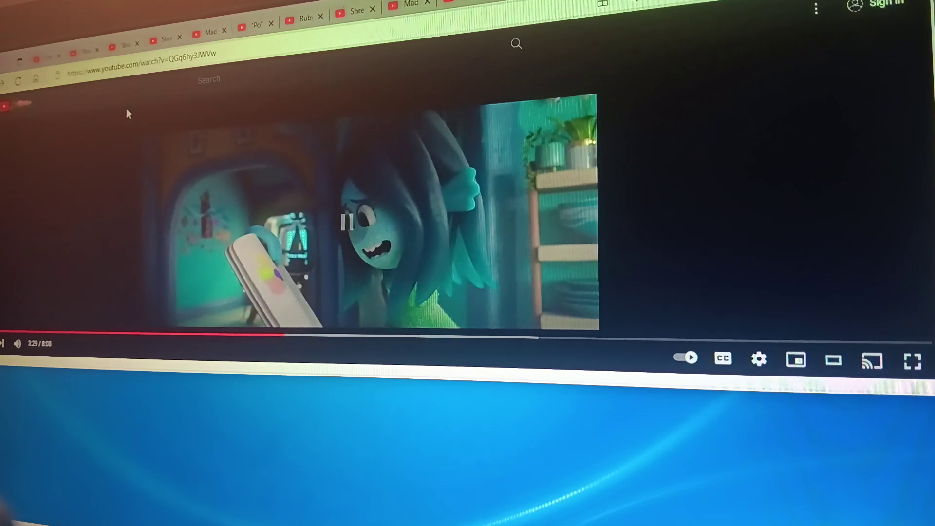
key("Down")
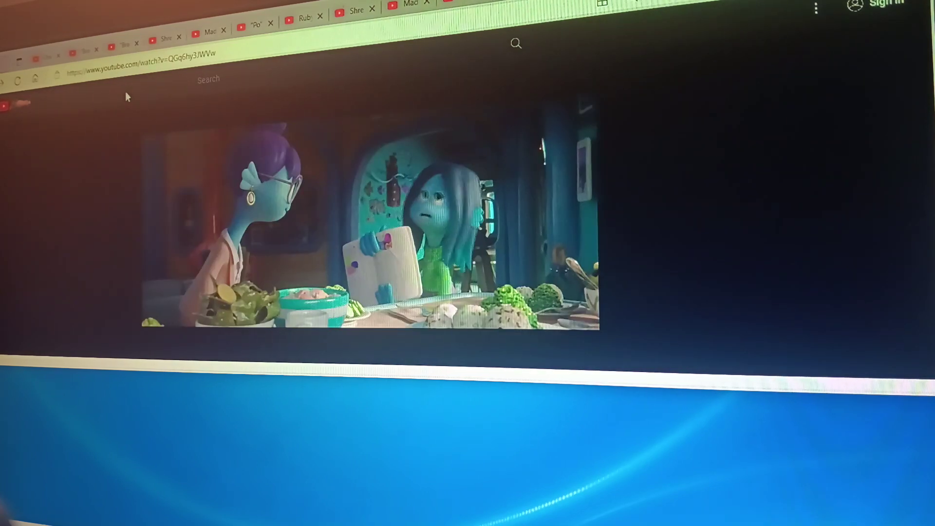
key("k")
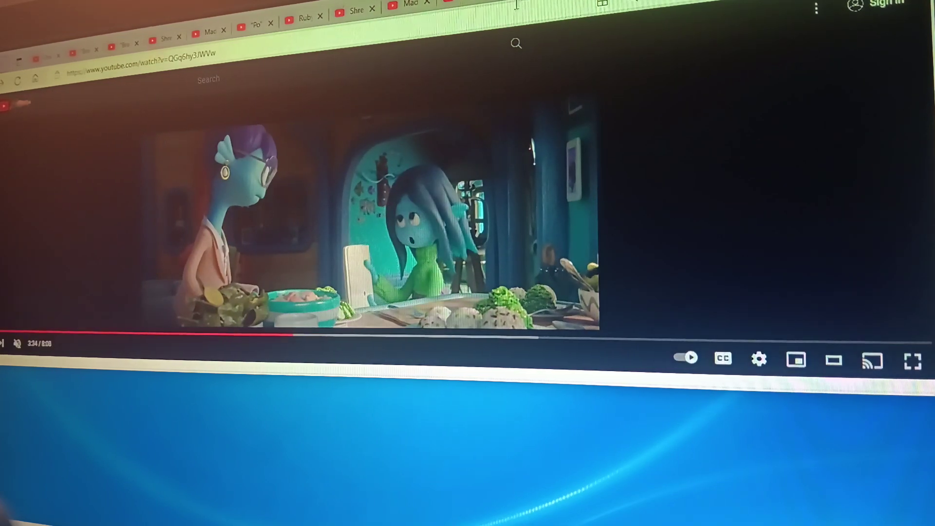
key("Up")
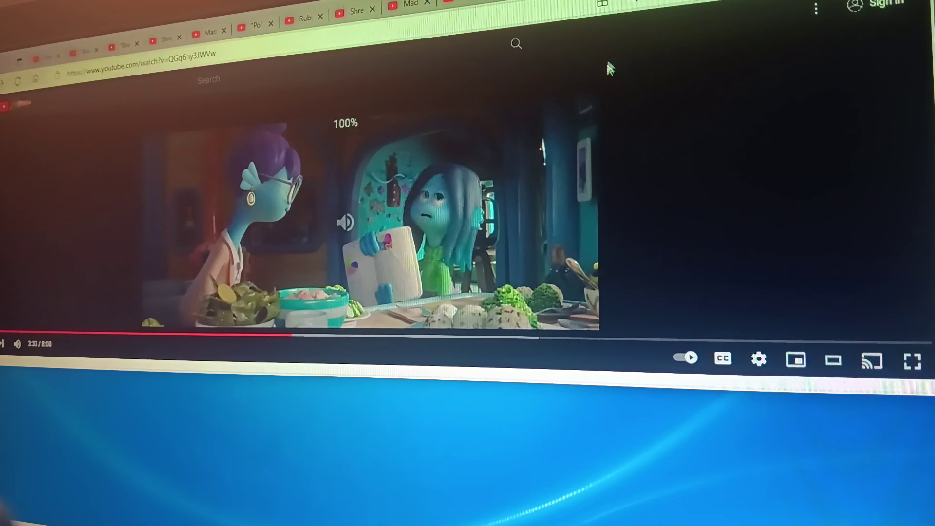
- Hop between the voices page and the paused dinner-table clip, then bring up Ruby Part 6
key("Down")
key("ctrl+Tab")
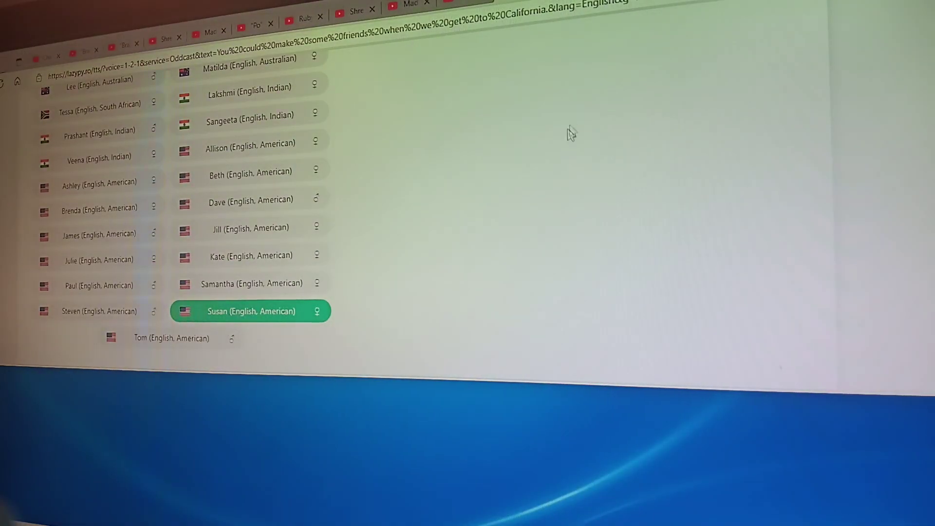
key("ctrl+shift+Tab")
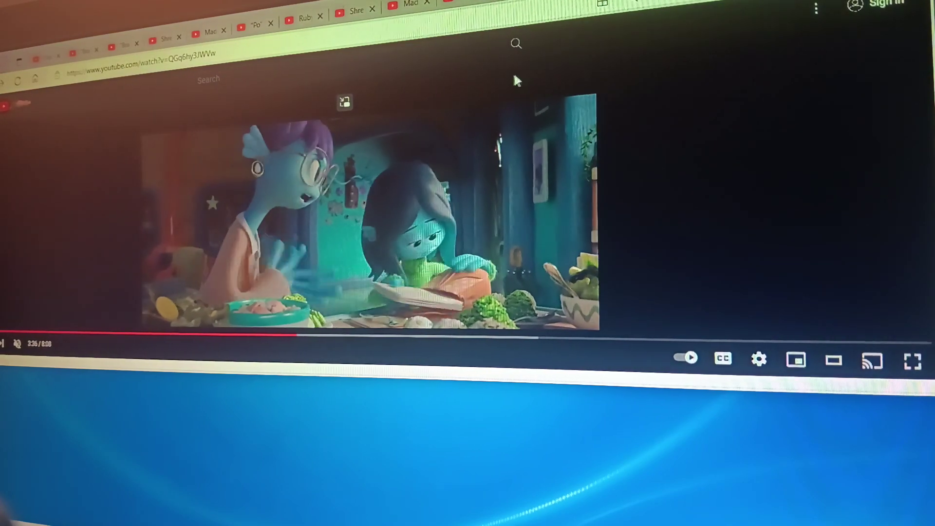
key("space")
key("ctrl+Tab")
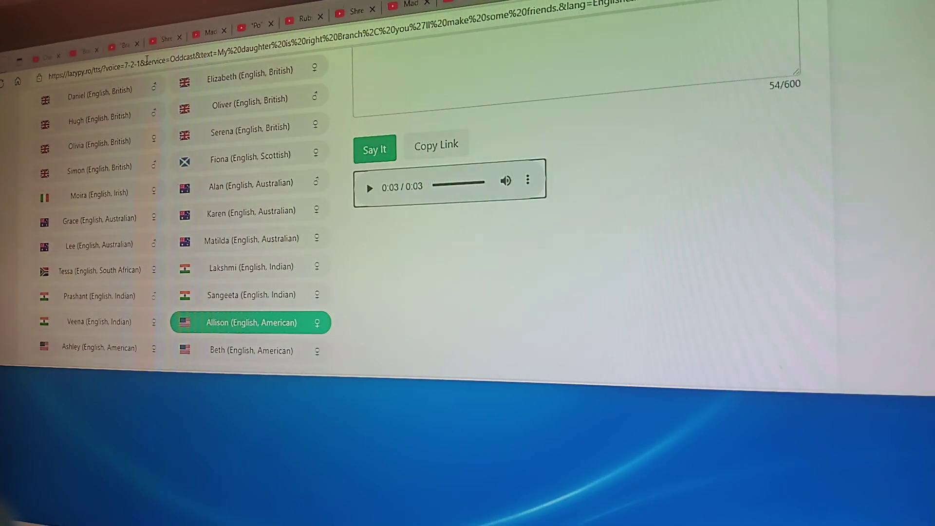
left_click(302, 22)
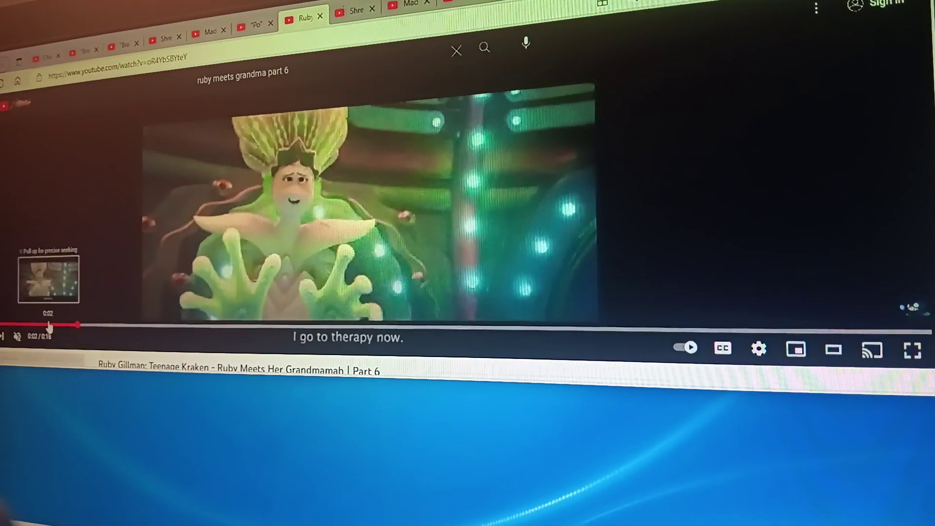
- Flip between the Simpsons and Trolls clips, jumping the Simpsons clip to the friends line
left_click(45, 58)
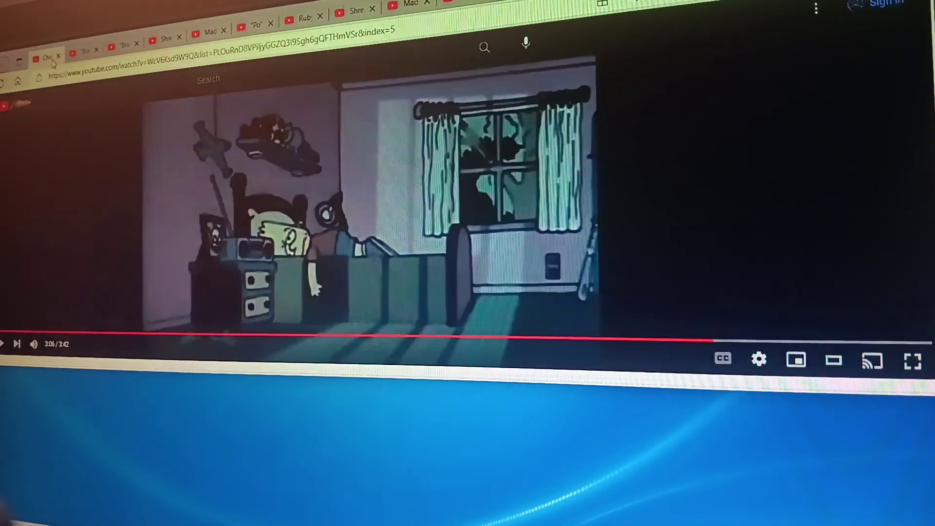
left_click(82, 51)
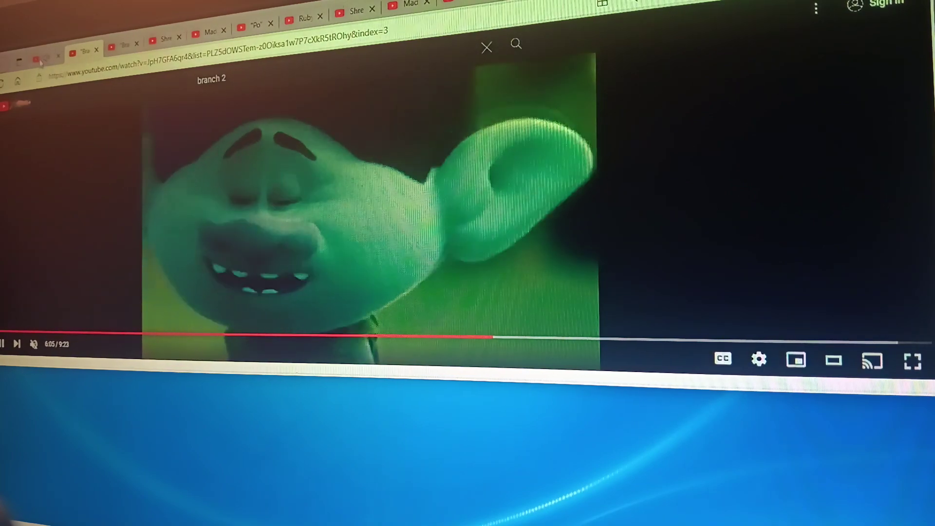
left_click(40, 60)
left_click(709, 342)
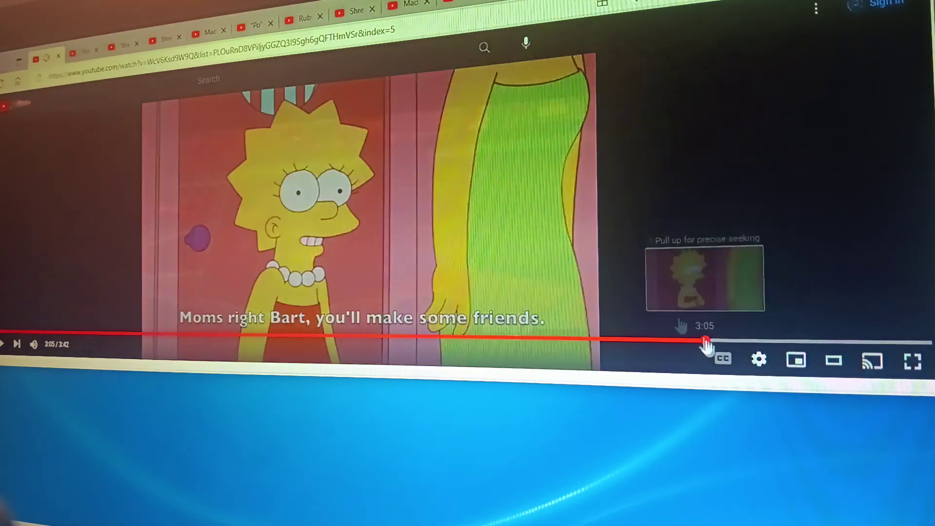
left_click(112, 45)
left_click(79, 53)
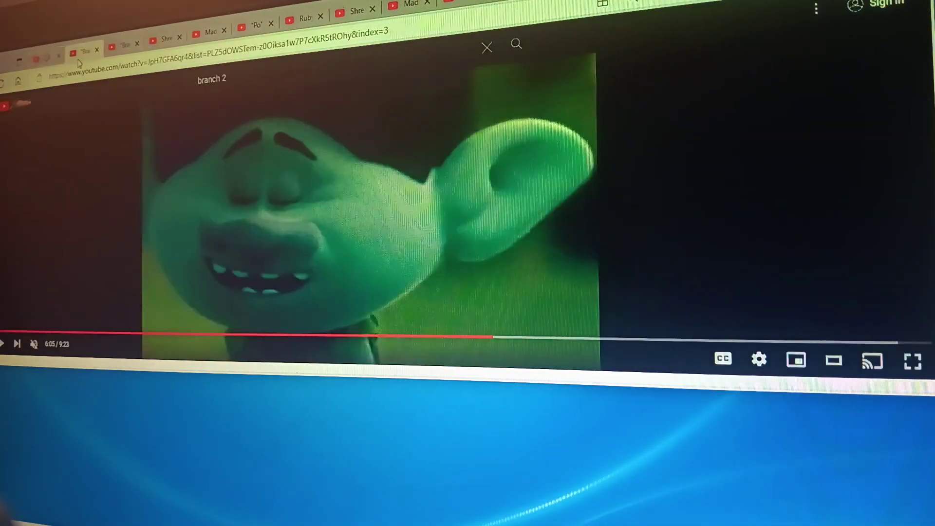
- Visit the truck-stop clip, then skip the Shrek 2 honeymoon clip back and forth
left_click(40, 59)
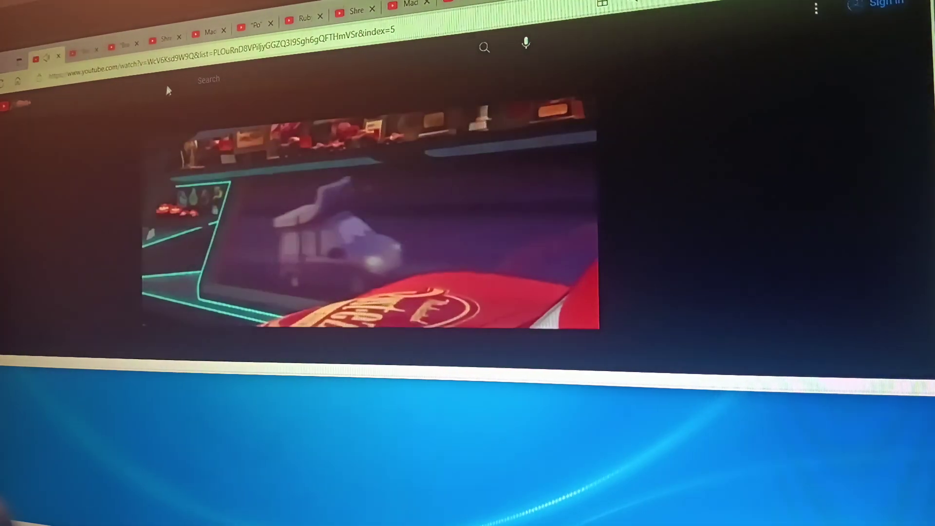
left_click(121, 45)
left_click(163, 39)
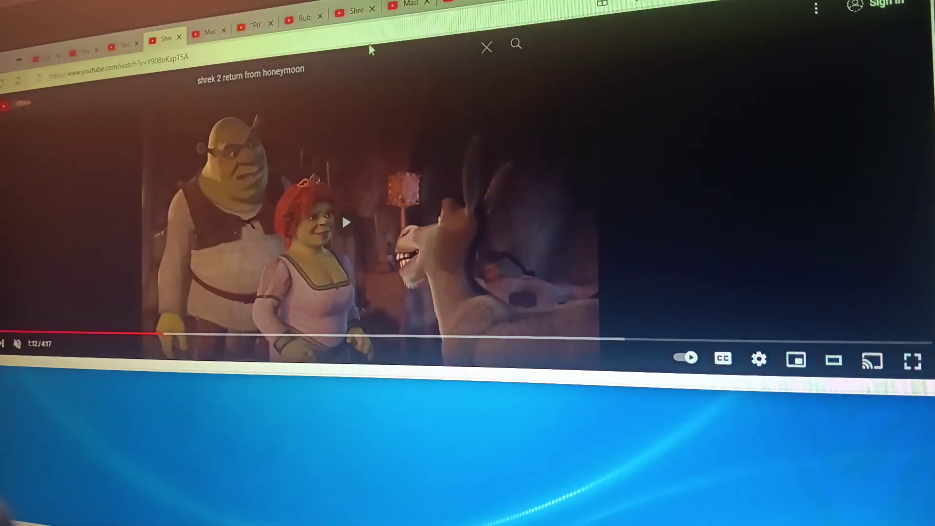
key("Right")
key("Right")
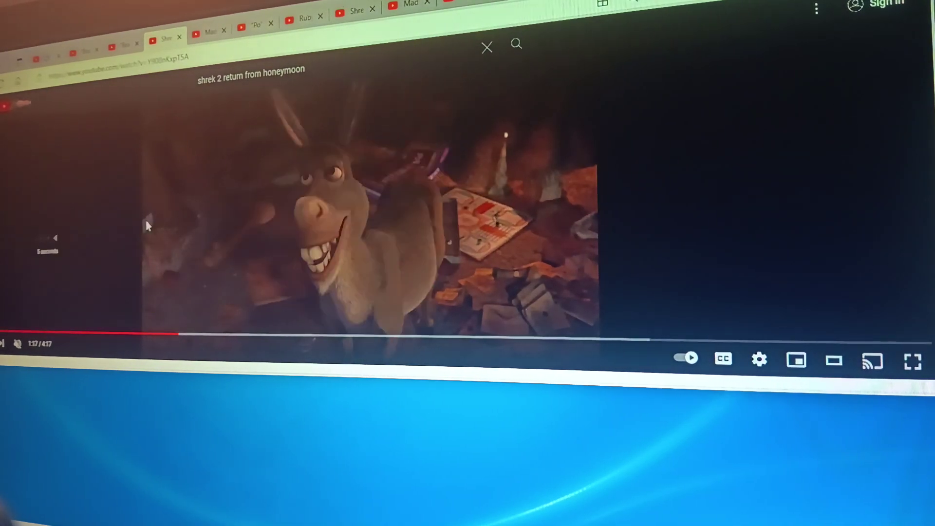
key("Right")
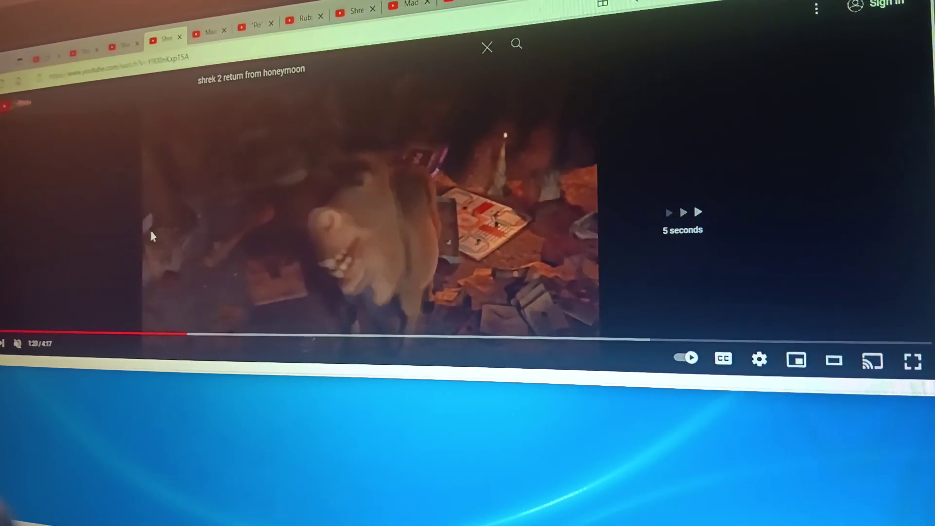
key("Left")
key("Left")
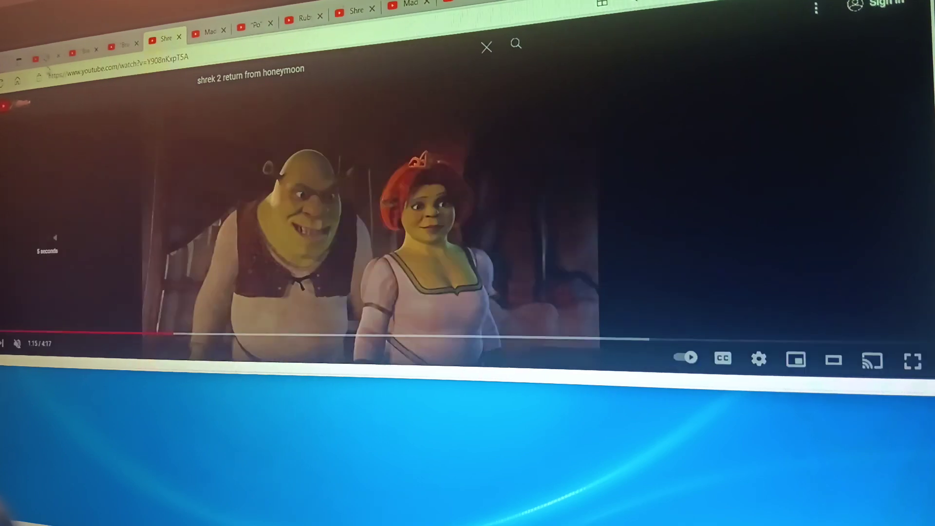
key("ctrl+Tab")
key("ctrl+Tab")
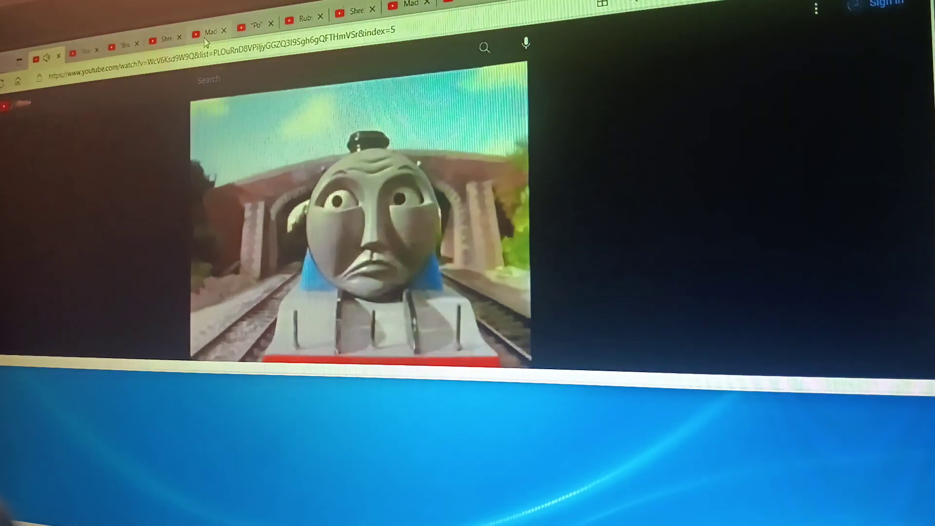
- Skip the Madagascar clip around, jump to the lion close-up and pause it
left_click(206, 37)
key("Right")
key("Right")
key("Left")
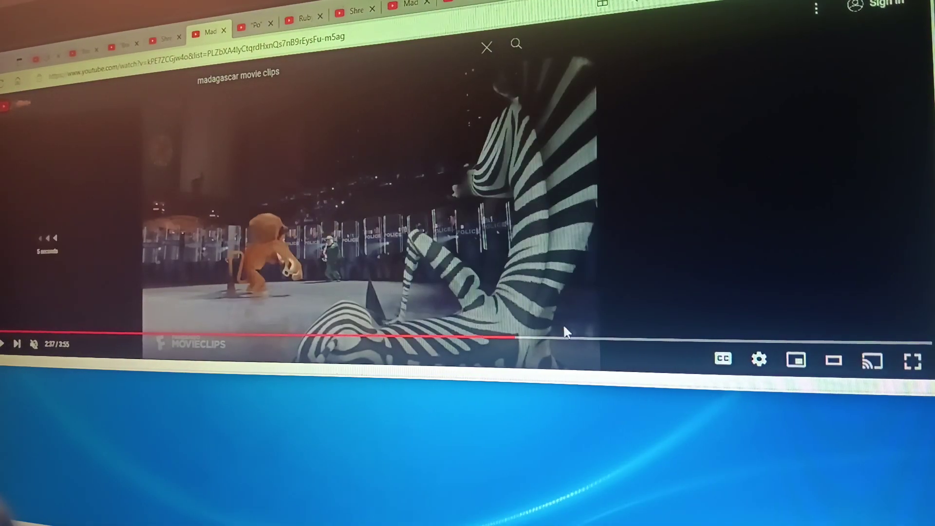
key("Right")
key("Right")
left_click(550, 343)
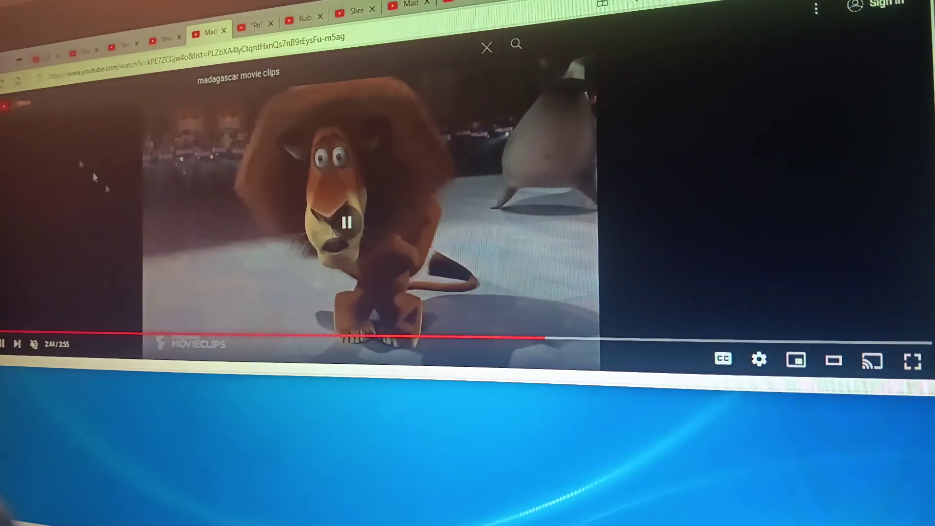
key("k")
- Rewind the Kung Fu Panda clip, then rewind and resume Trolls, briefly flipping to Simpsons
left_click(255, 28)
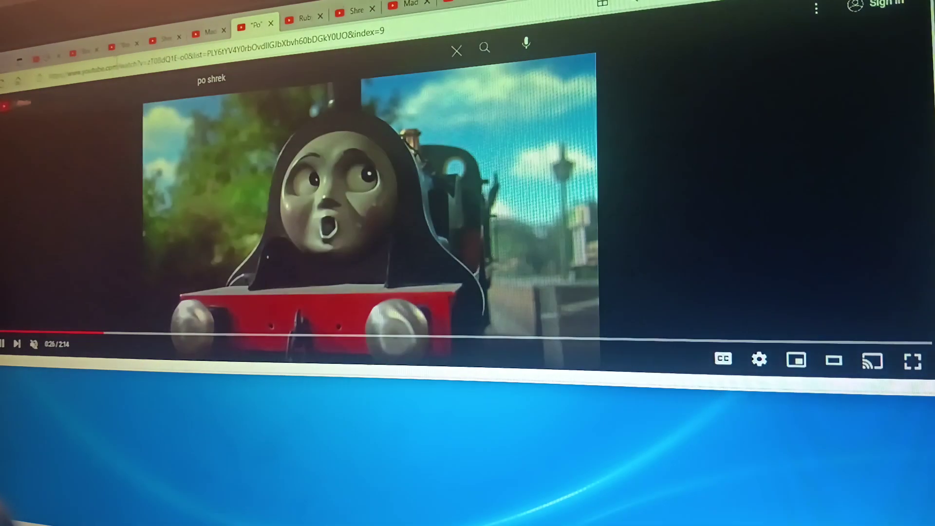
key("Left")
left_click(120, 47)
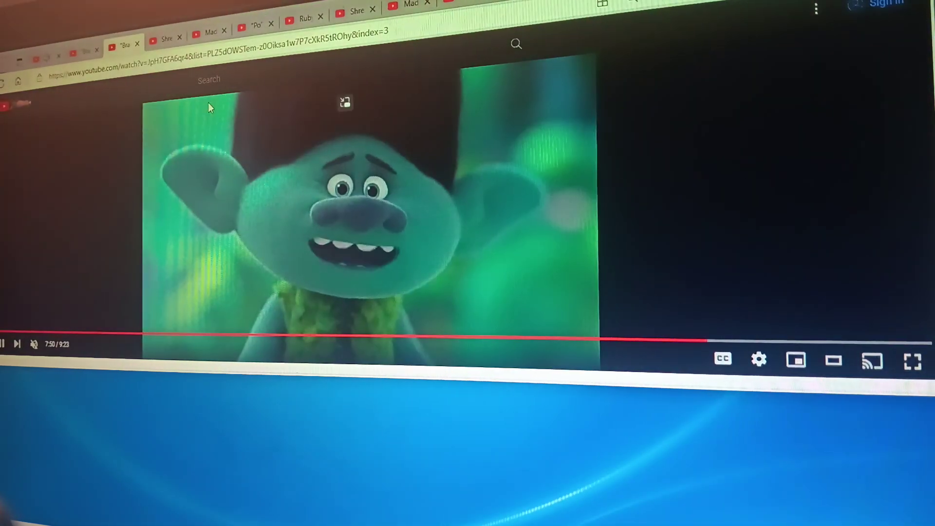
key("Left")
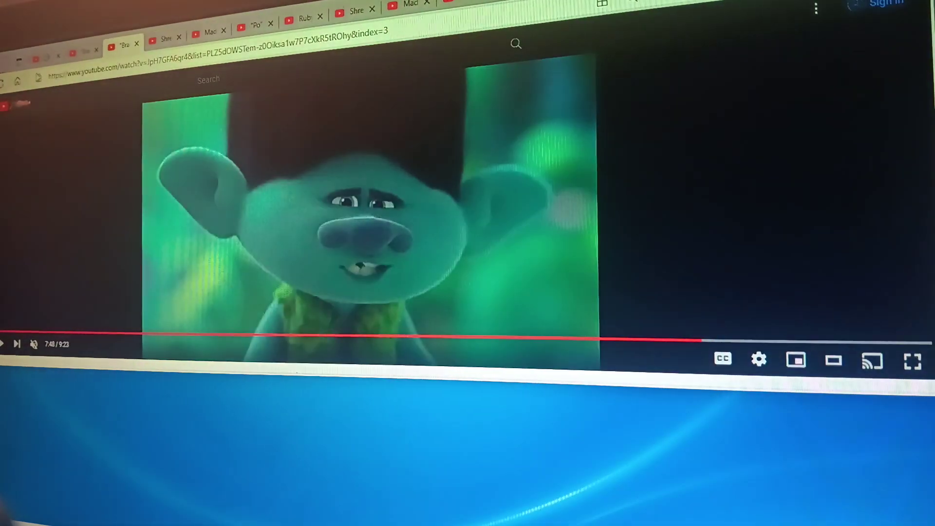
key("space")
left_click(37, 60)
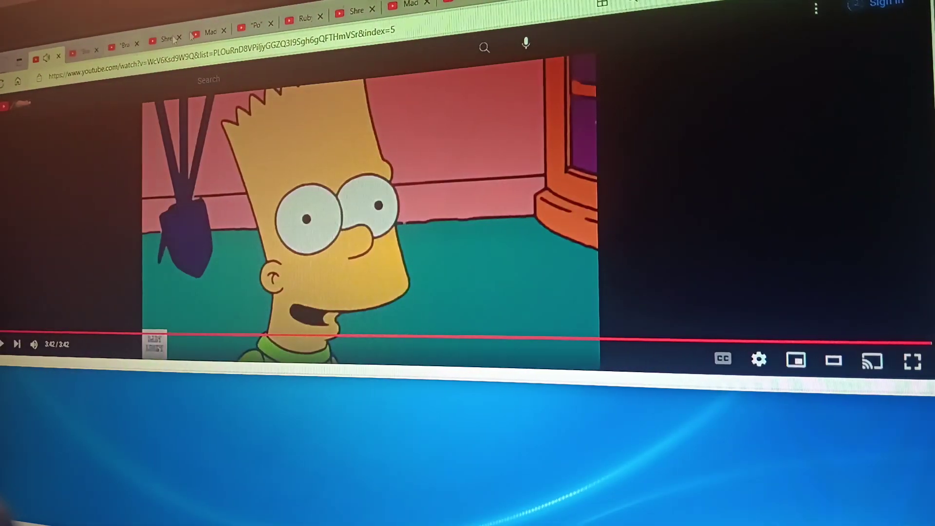
left_click(123, 45)
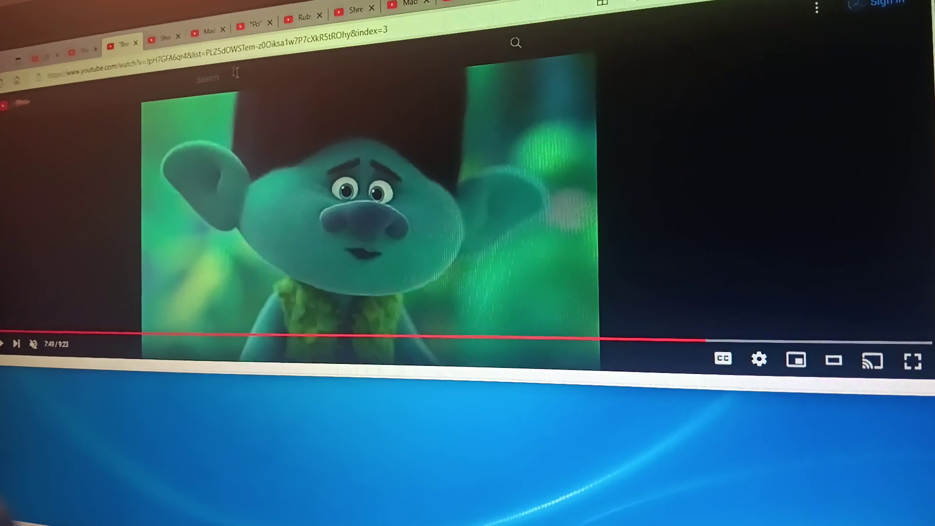
- Revisit the Kung Fu Panda clip, then skip the Shrek 2 honeymoon clip ahead five seconds
left_click(255, 27)
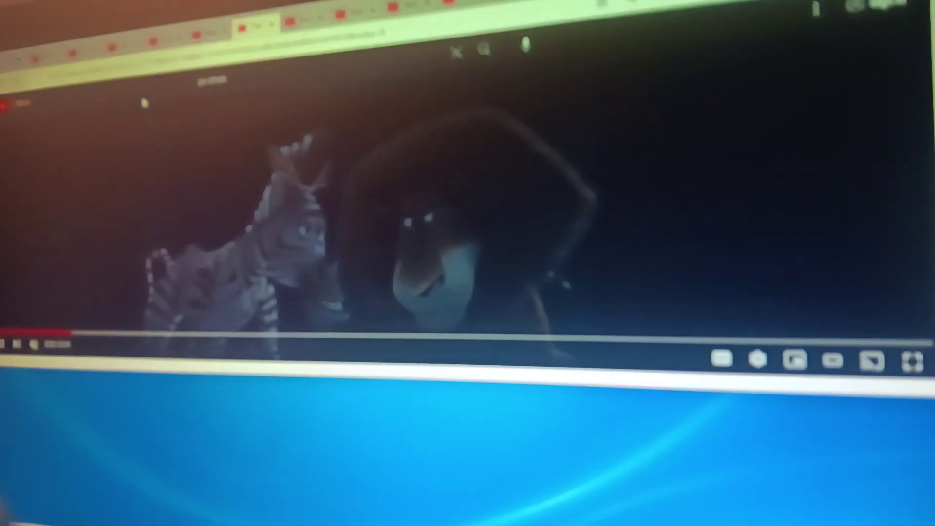
left_click(154, 121)
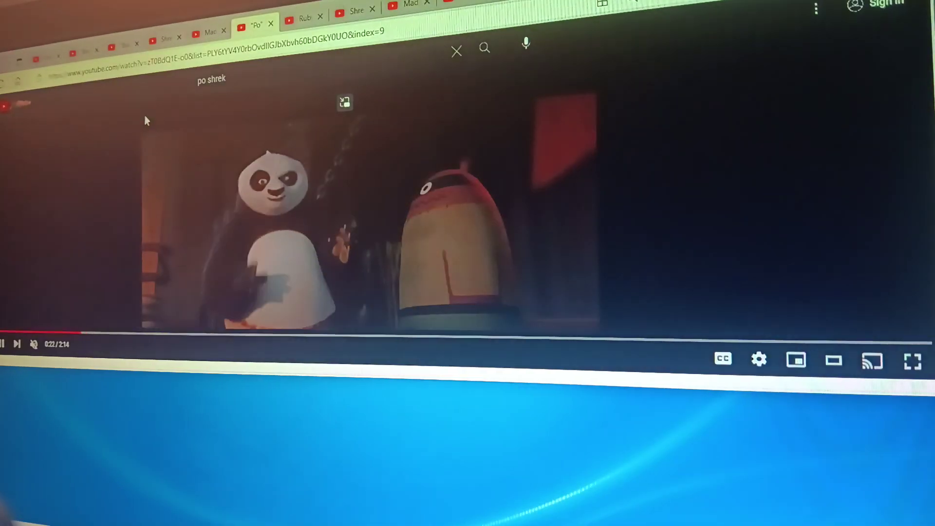
left_click(165, 41)
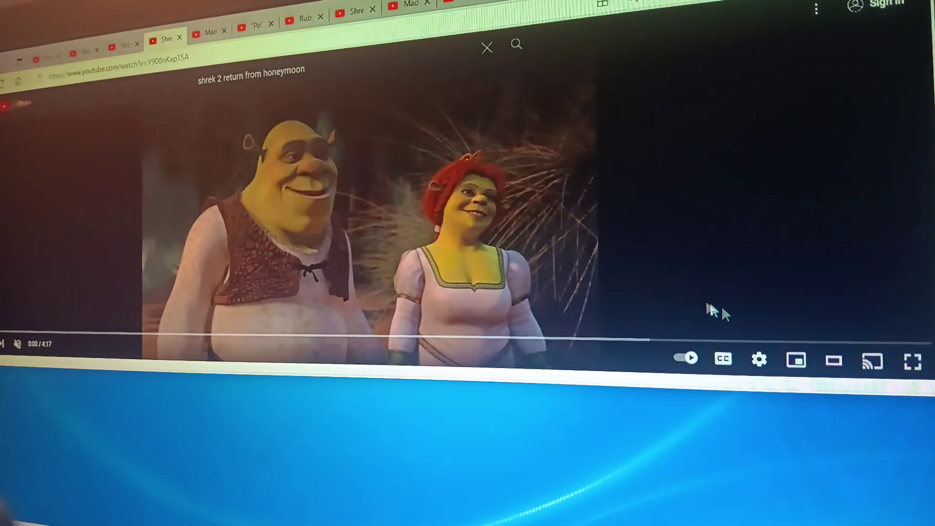
key("Right")
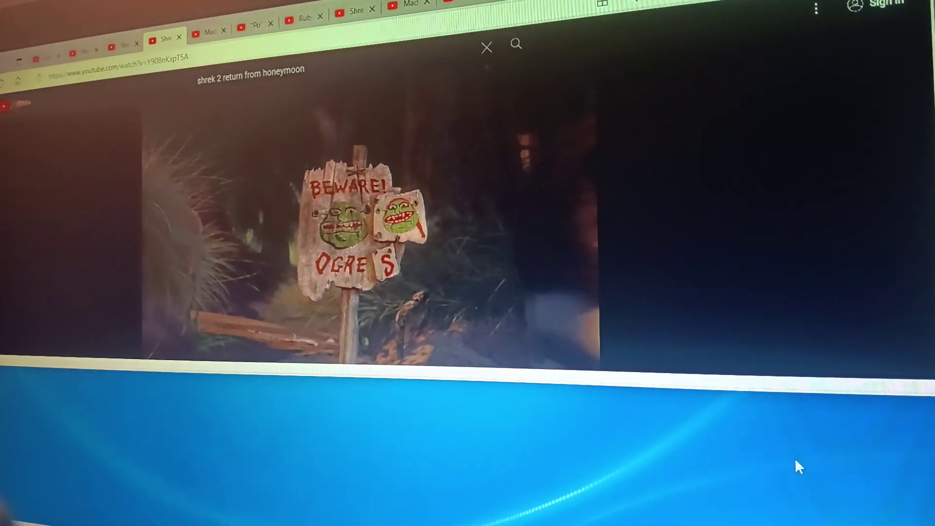